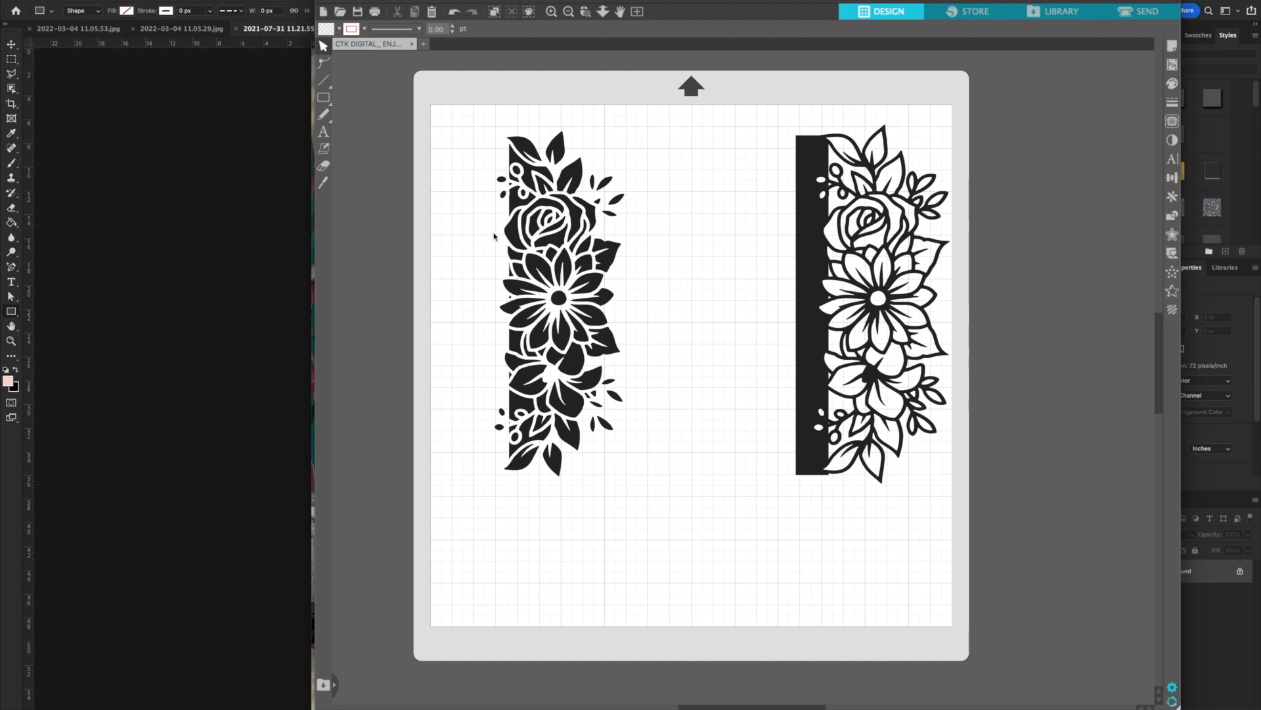
# Delete the black background pieces and the stray speck among the berries from the filled floral design
pyautogui.click(518, 207)
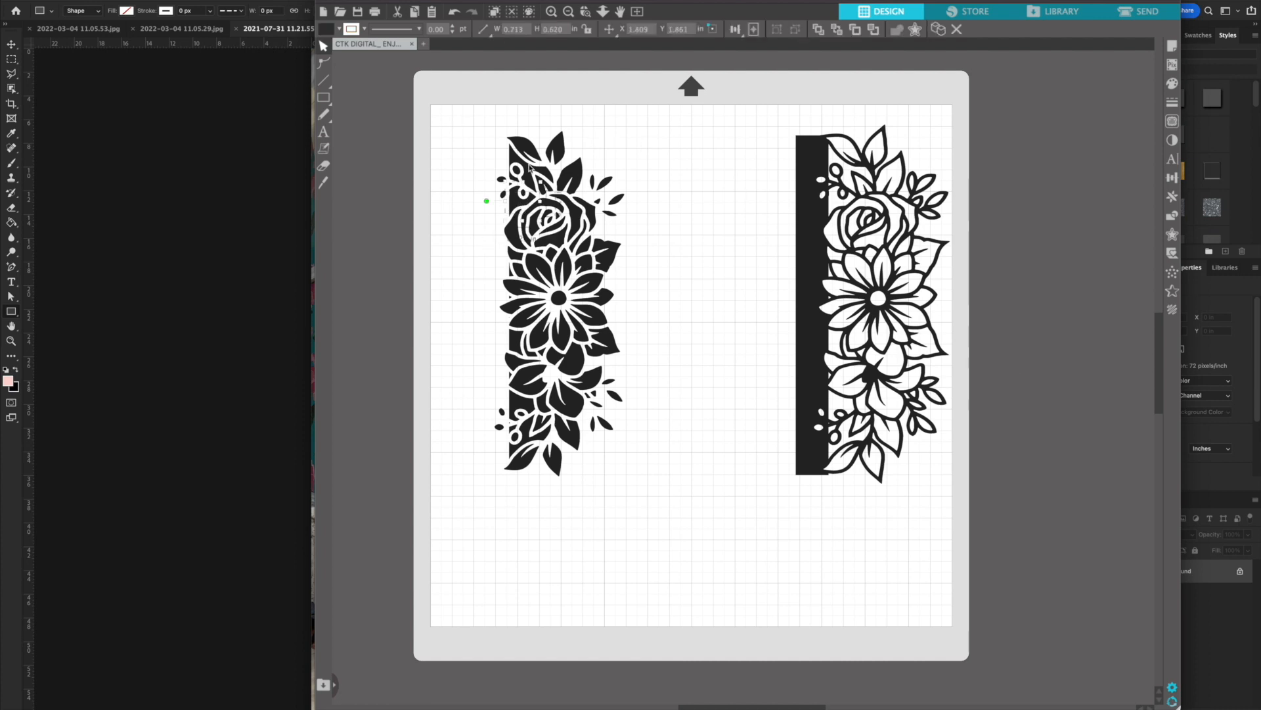
pyautogui.press('Delete')
pyautogui.click(510, 428)
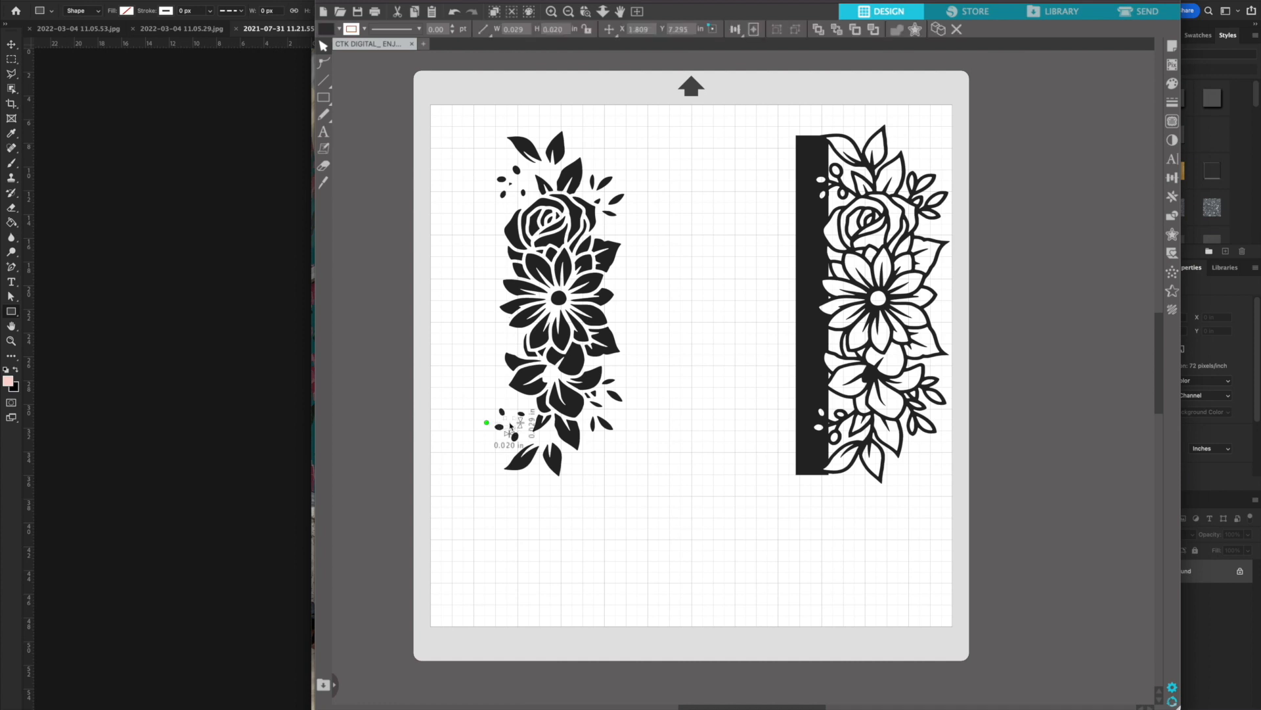
pyautogui.press('Delete')
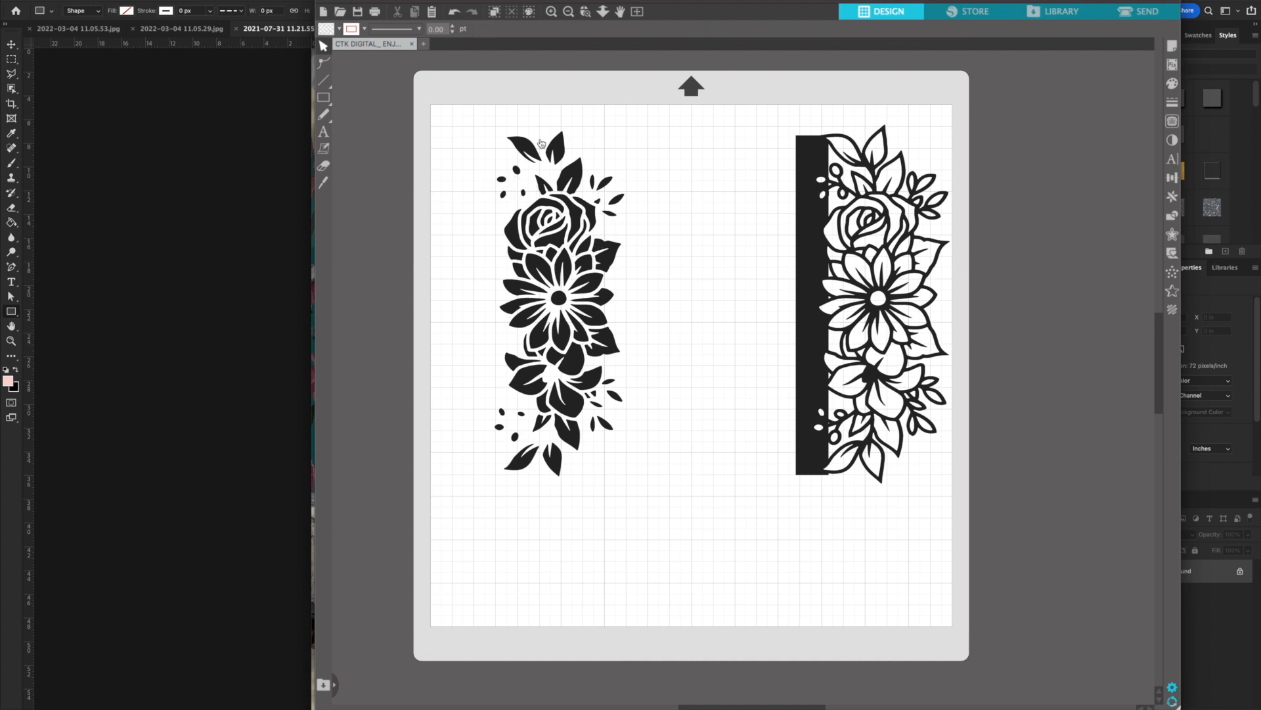
# Move the four leaves above the rose away from the floral design to the page's upper-left corner
pyautogui.click(529, 146)
pyautogui.keyDown('shift'); pyautogui.click(583, 172); pyautogui.keyUp('shift')
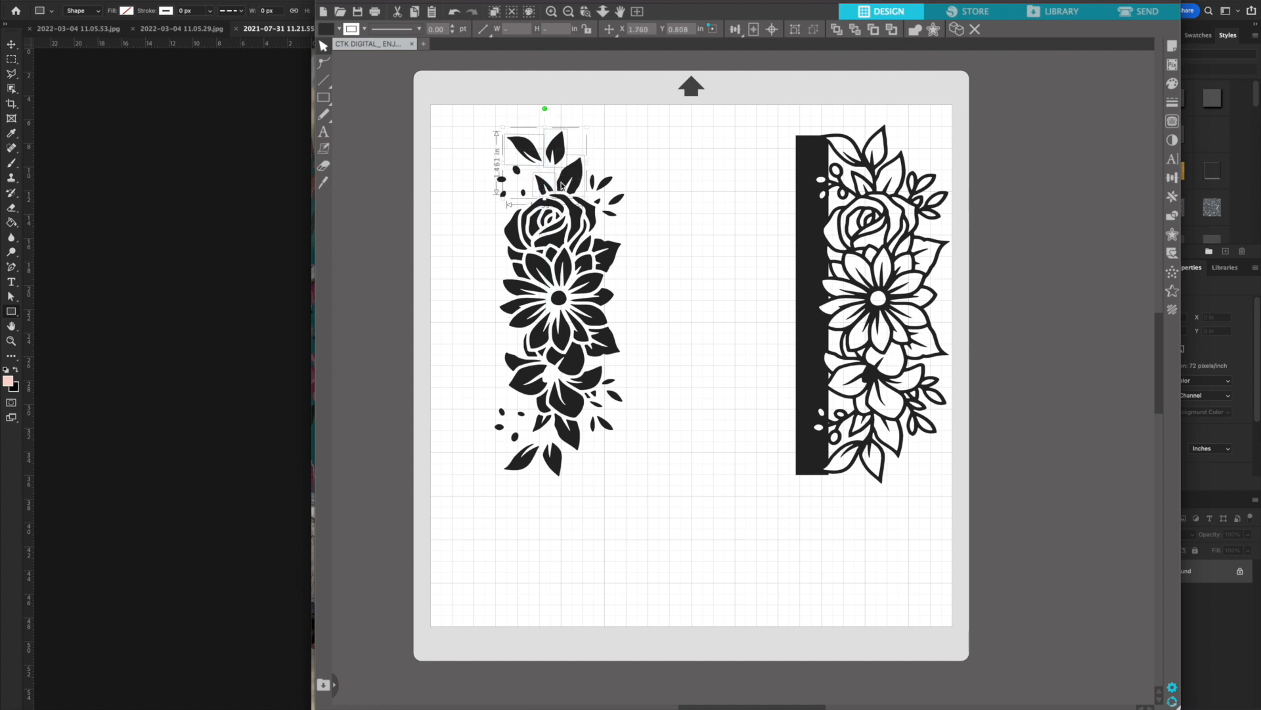
pyautogui.moveTo(581, 184); pyautogui.dragTo(453, 166)
pyautogui.click(556, 159)
pyautogui.click(501, 158)
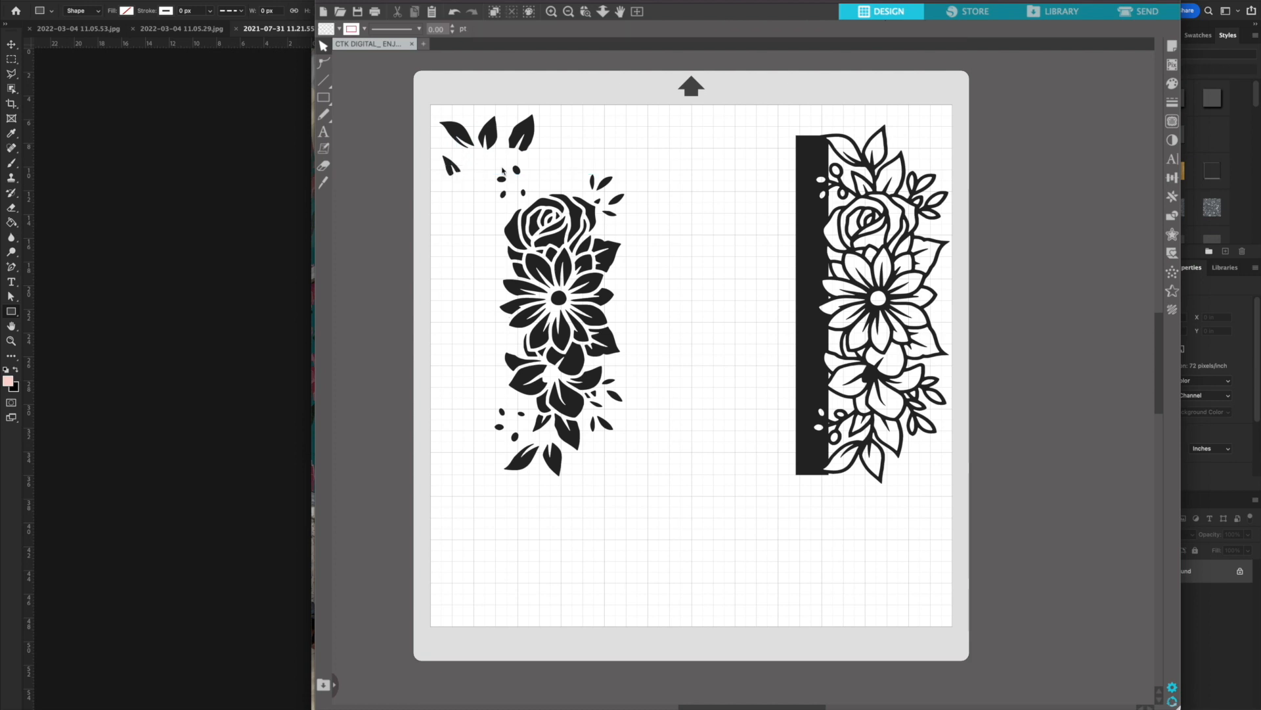
# Delete the upper and lower clusters of small berries along the left edge of the filled floral design
pyautogui.click(525, 195)
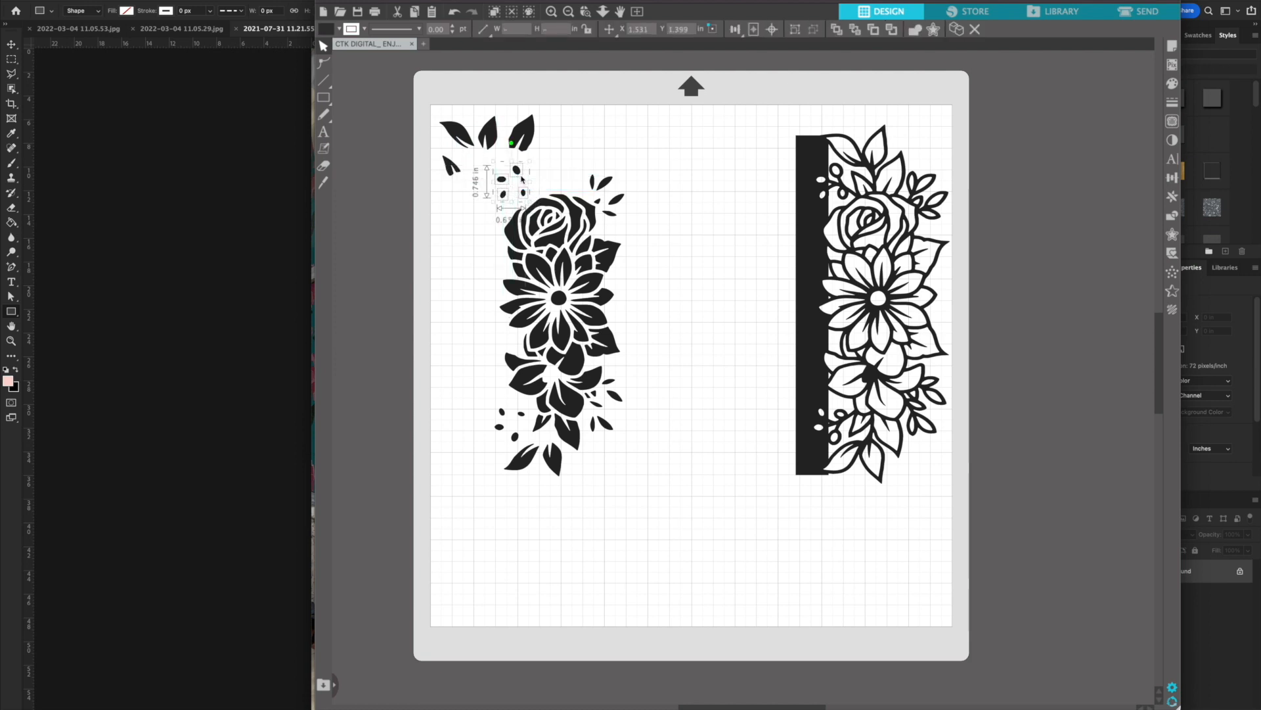
pyautogui.moveTo(519, 172); pyautogui.dragTo(473, 568)
pyautogui.press('Delete')
pyautogui.moveTo(489, 400); pyautogui.dragTo(521, 436)
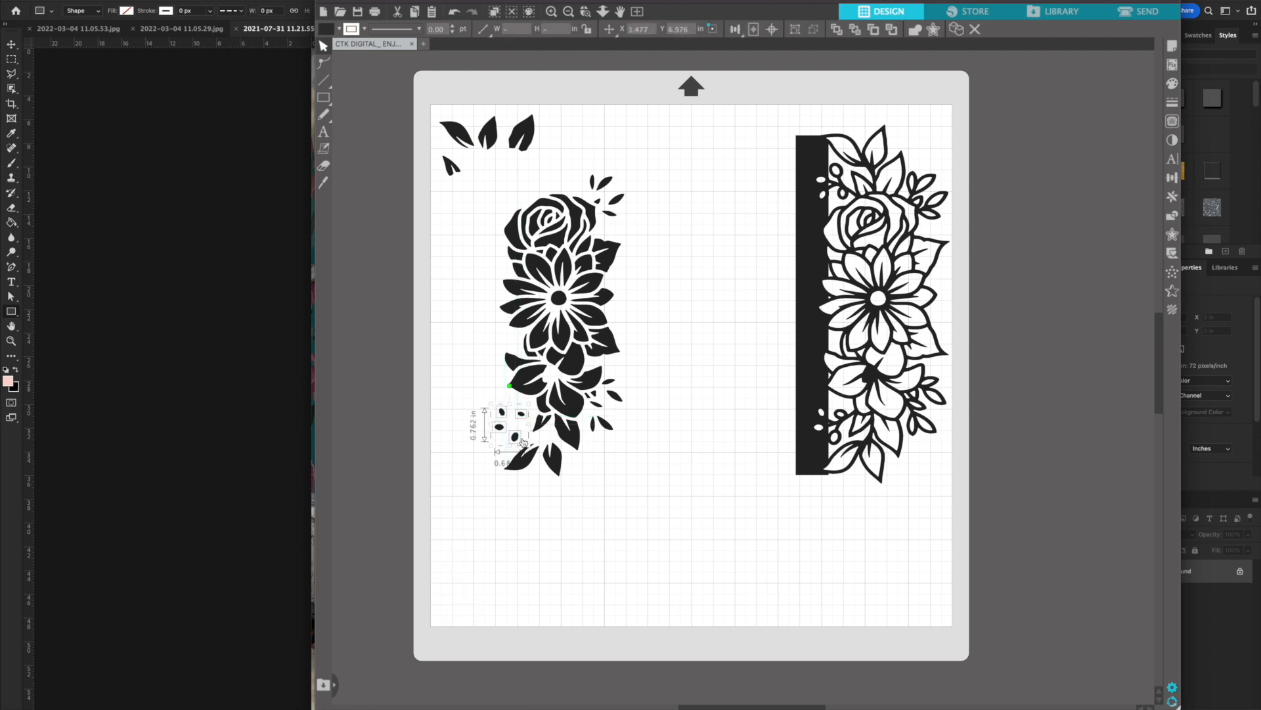
pyautogui.press('Delete')
# Delete the small buds along the right edge of the filled floral design, both beside the lily and above the rose
pyautogui.moveTo(629, 446); pyautogui.dragTo(601, 388)
pyautogui.press('Delete')
pyautogui.press('Delete')
pyautogui.click(588, 398)
pyautogui.press('Delete')
pyautogui.moveTo(635, 169); pyautogui.dragTo(599, 231)
pyautogui.press('Delete')
pyautogui.scroll(1, 598, 214)
pyautogui.click(598, 213)
pyautogui.press('Delete')
pyautogui.click(593, 194)
pyautogui.press('Delete')
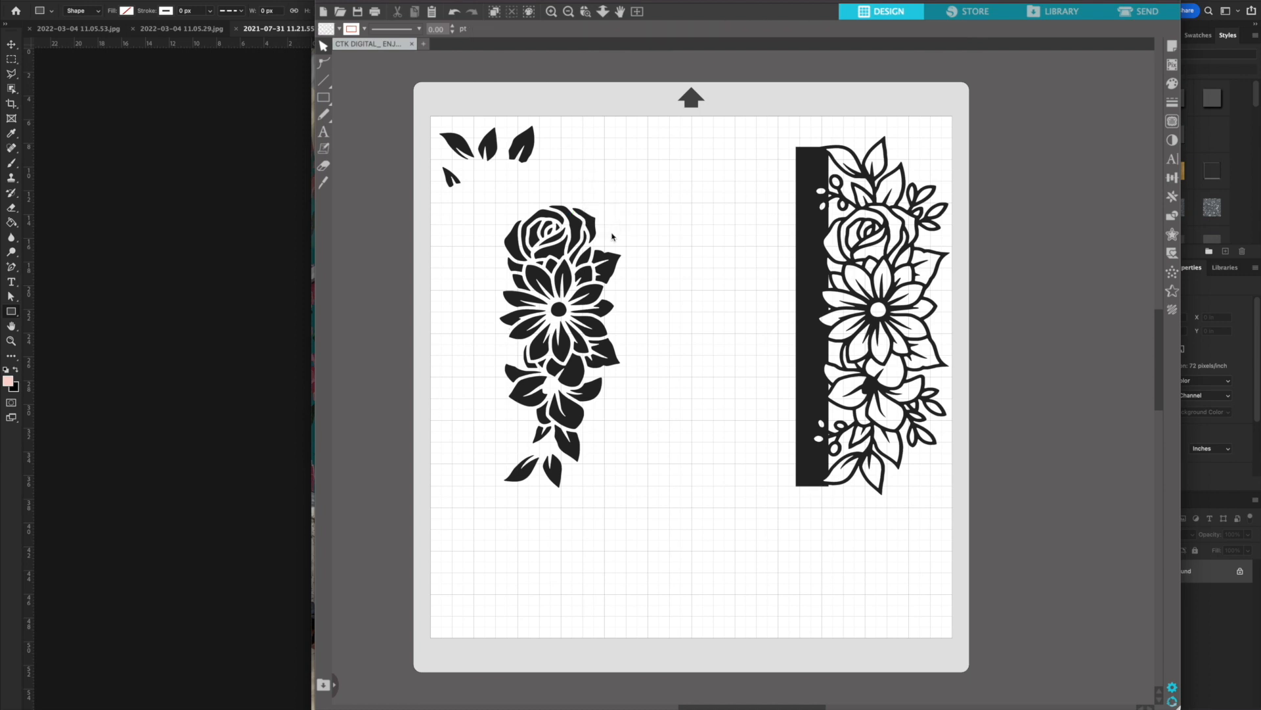
# Move the two leaves beside the daisy and the leaves below the lily up to the separated leaves
pyautogui.click(618, 263)
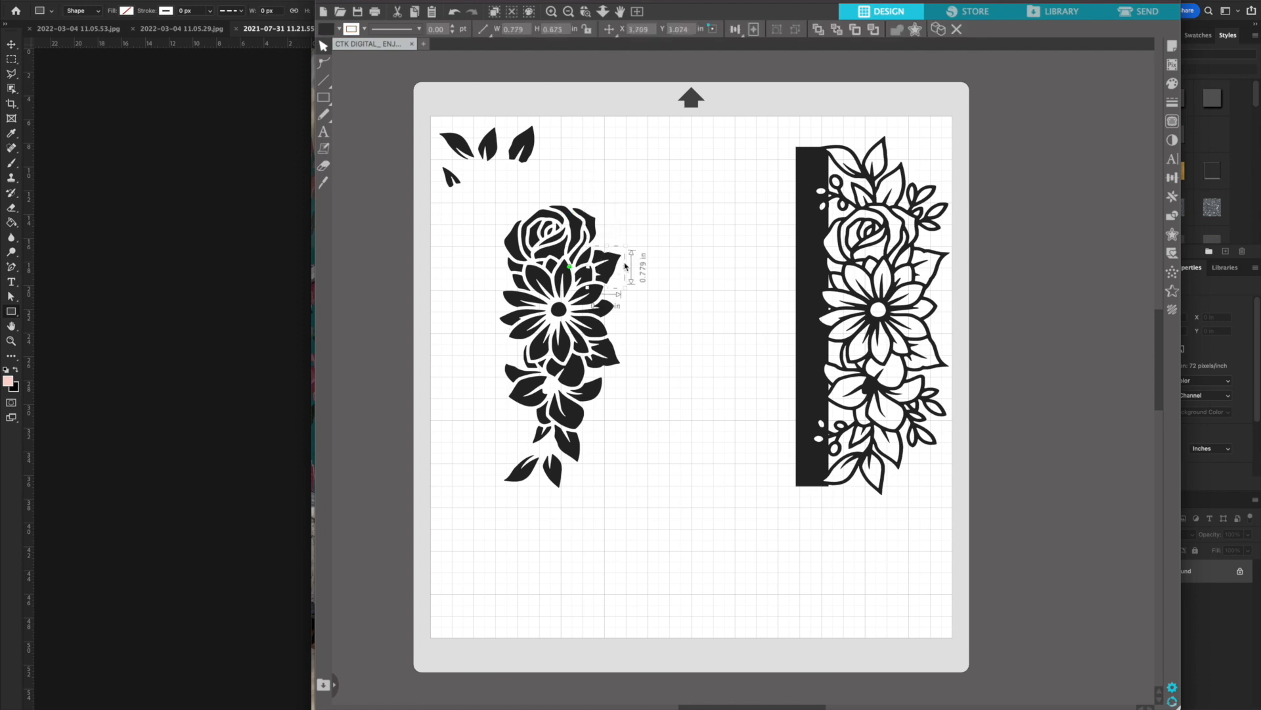
pyautogui.keyDown('shift'); pyautogui.click(610, 360); pyautogui.keyUp('shift')
pyautogui.keyDown('shift'); pyautogui.click(546, 444); pyautogui.keyUp('shift')
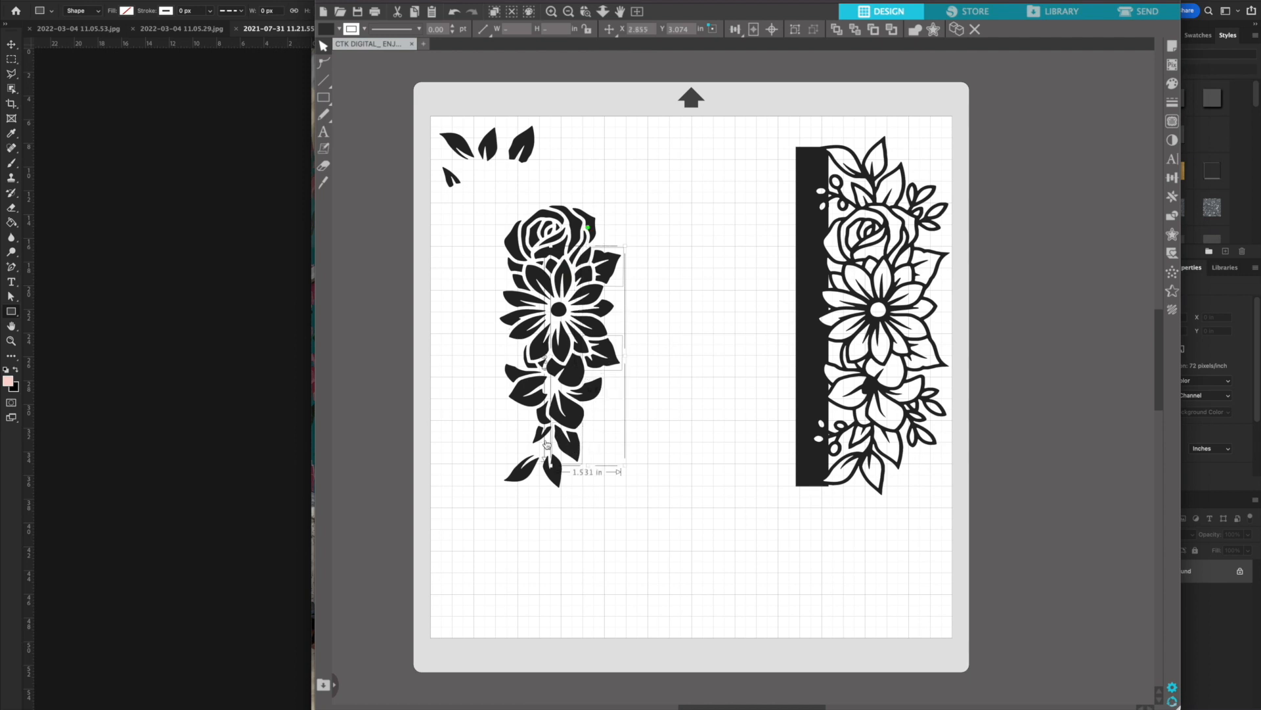
pyautogui.keyDown('shift'); pyautogui.click(521, 477); pyautogui.keyUp('shift')
pyautogui.keyDown('shift'); pyautogui.click(556, 479); pyautogui.keyUp('shift')
pyautogui.moveTo(610, 268); pyautogui.dragTo(570, 146)
pyautogui.moveTo(569, 245); pyautogui.dragTo(558, 196)
pyautogui.keyDown('shift'); pyautogui.click(558, 190); pyautogui.keyUp('shift')
pyautogui.moveTo(507, 262); pyautogui.dragTo(457, 171)
pyautogui.click(613, 182)
pyautogui.click(585, 177)
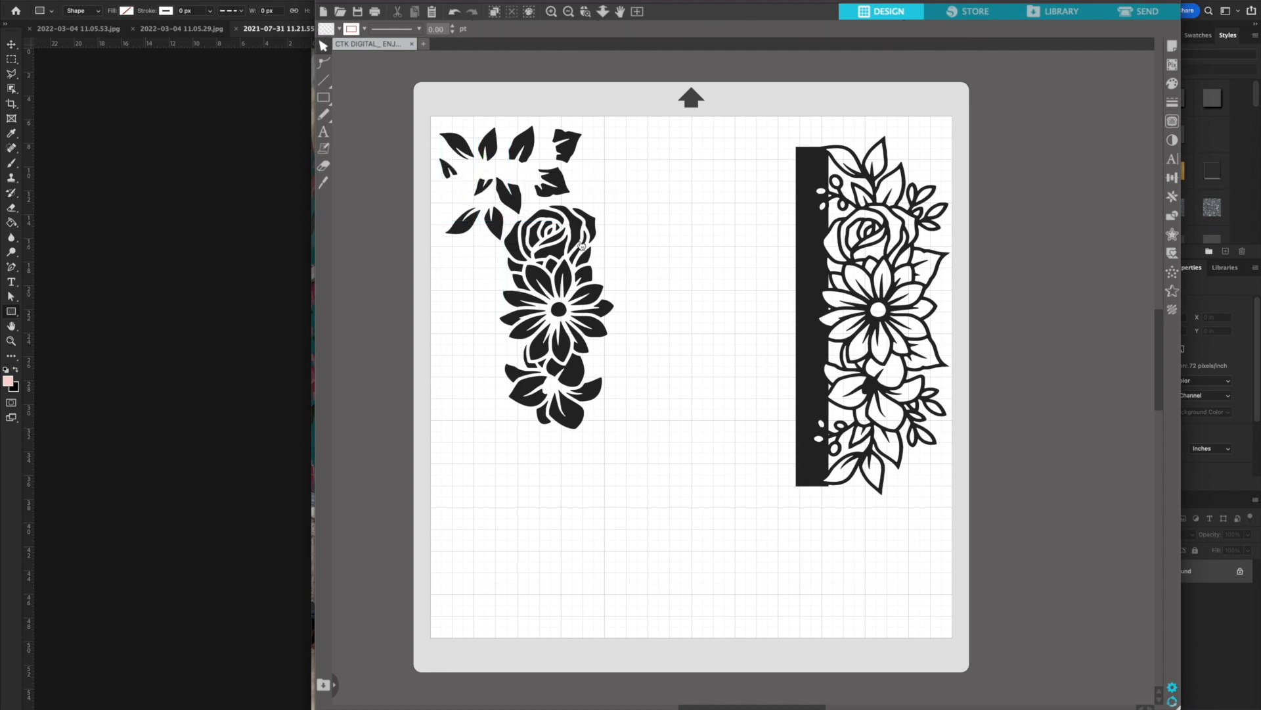
# Separate all pieces of the lily from the daisy and move them to free space at the page's left edge
pyautogui.moveTo(590, 442); pyautogui.dragTo(509, 379)
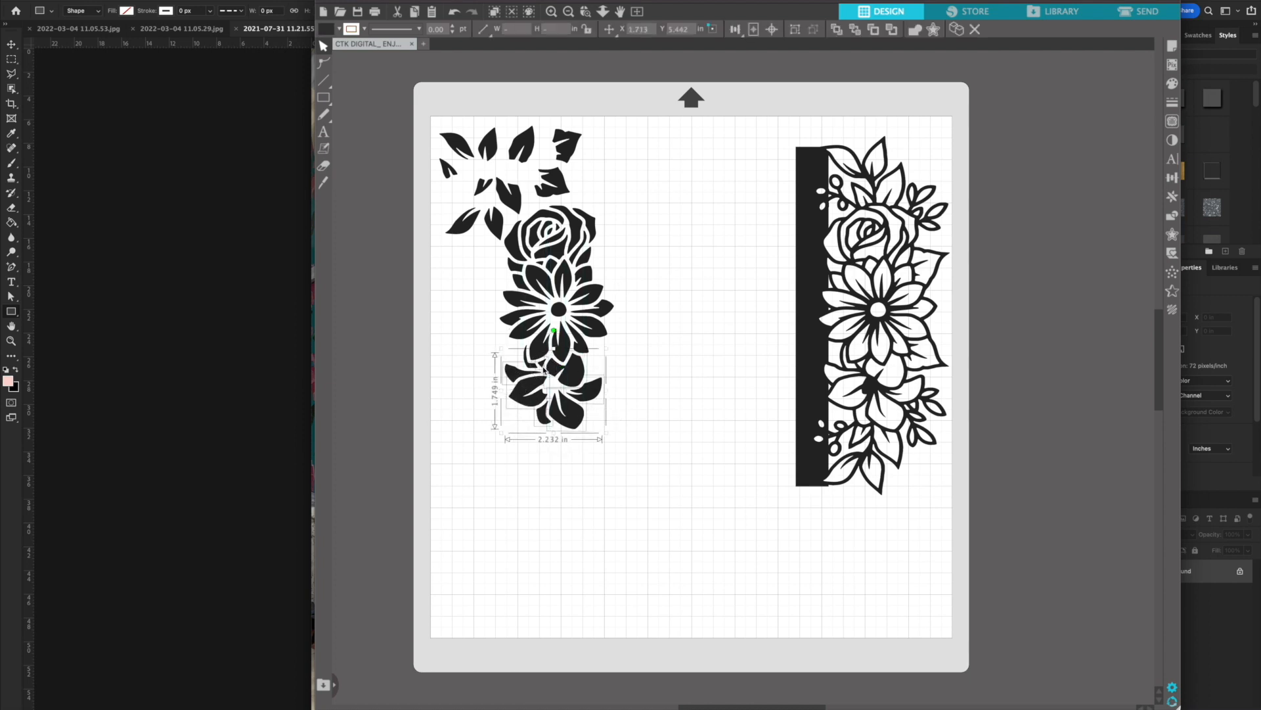
pyautogui.keyDown('shift'); pyautogui.click(530, 370); pyautogui.keyUp('shift')
pyautogui.moveTo(572, 373); pyautogui.dragTo(506, 403)
# Move all daisy pieces away from the rose and make them a compound path
pyautogui.moveTo(623, 359); pyautogui.dragTo(507, 277)
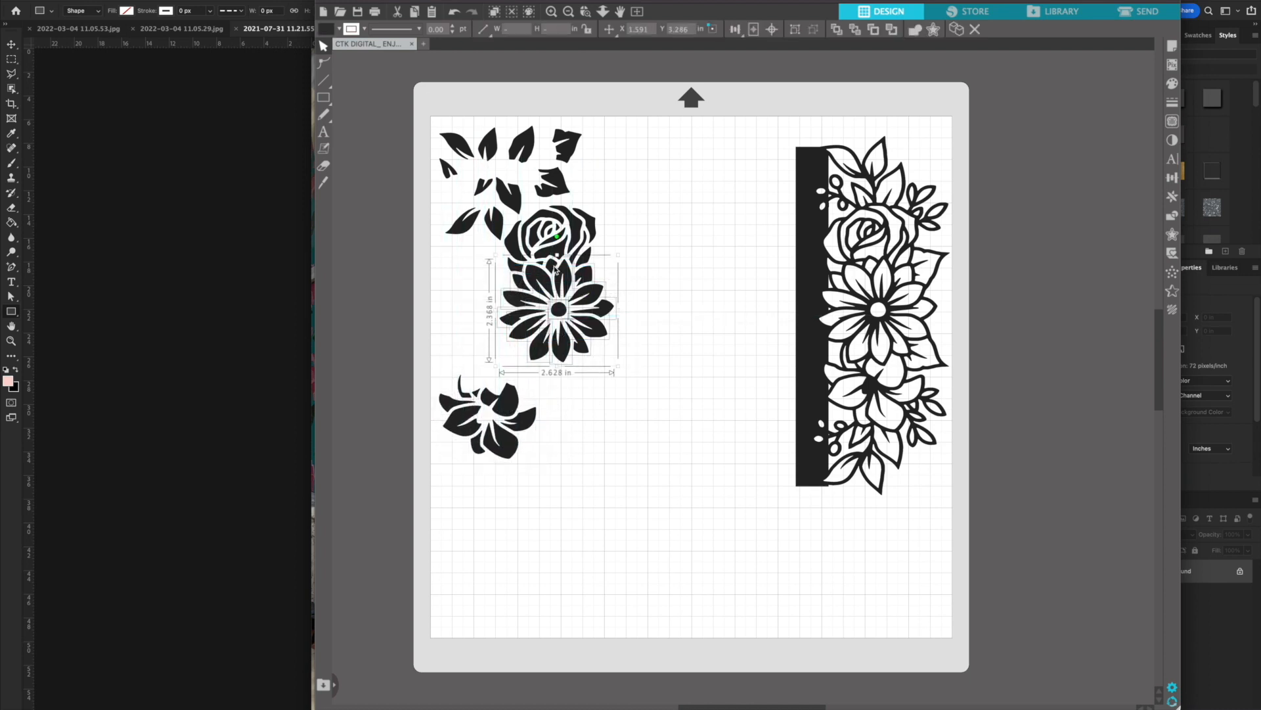
pyautogui.moveTo(555, 269); pyautogui.dragTo(604, 318)
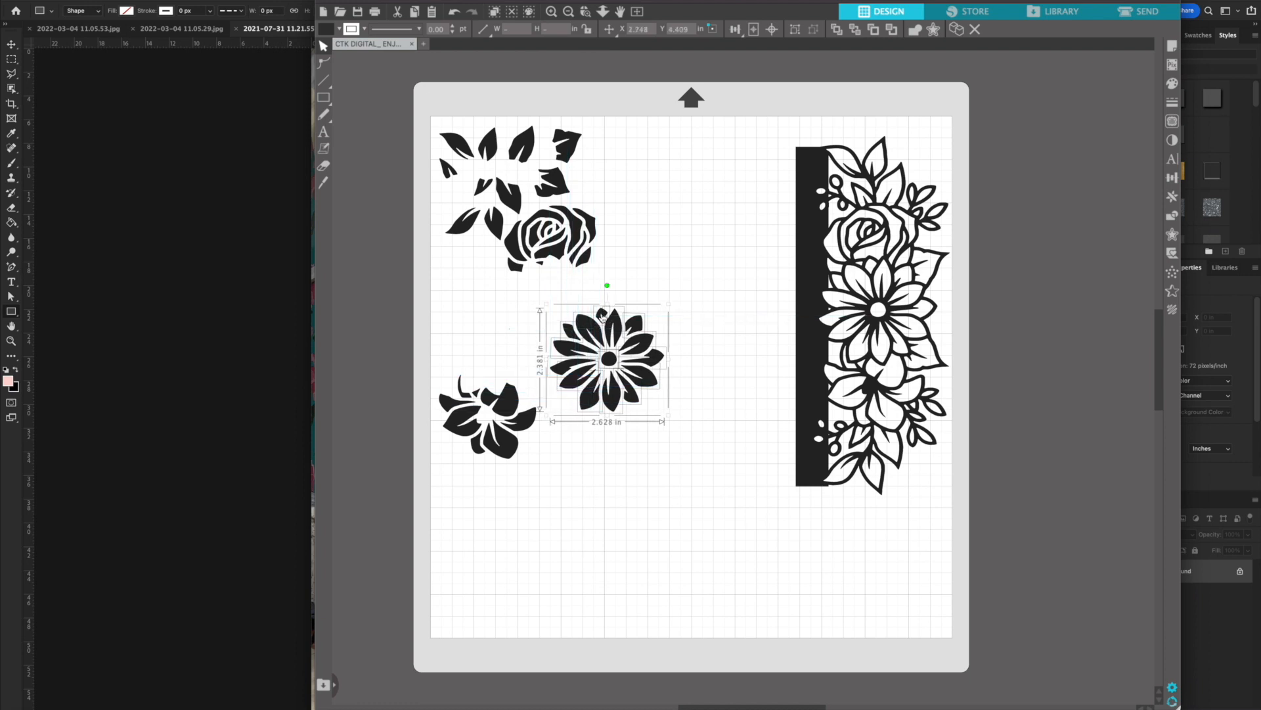
pyautogui.rightClick(603, 317)
pyautogui.click(668, 564)
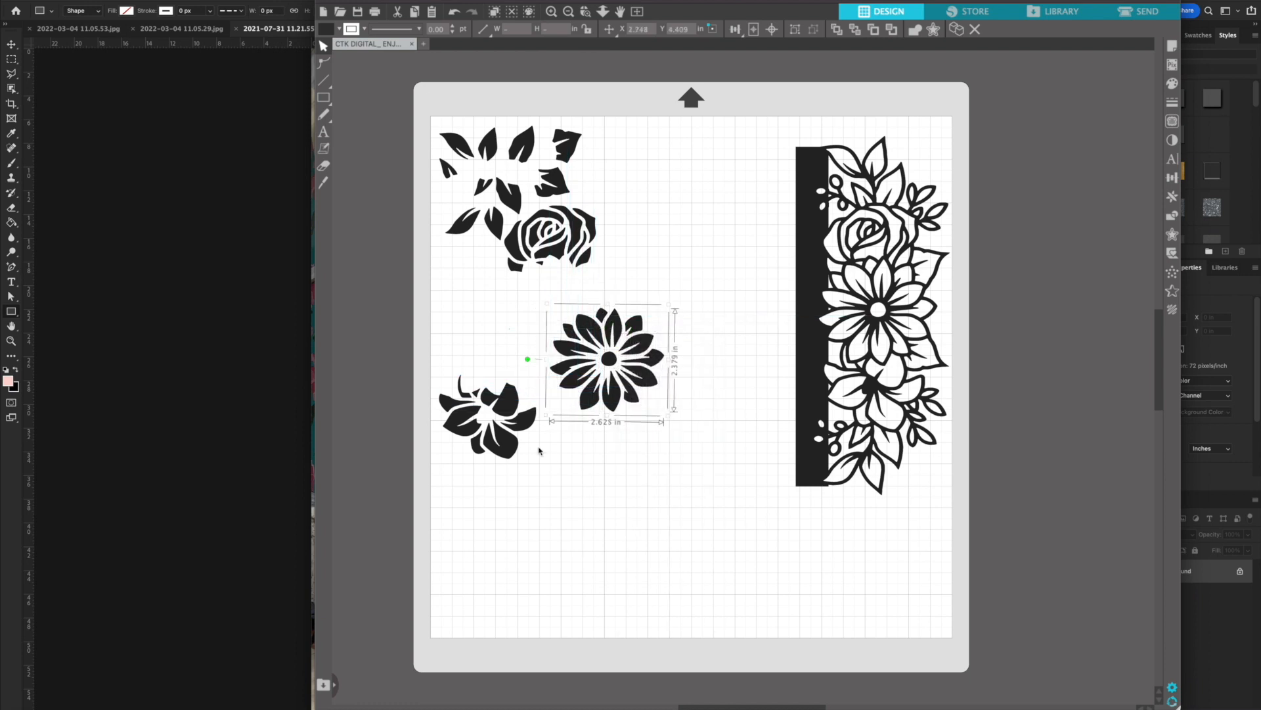
# Make all pieces of the separated lily a compound path
pyautogui.moveTo(439, 365); pyautogui.dragTo(535, 470)
pyautogui.rightClick(506, 439)
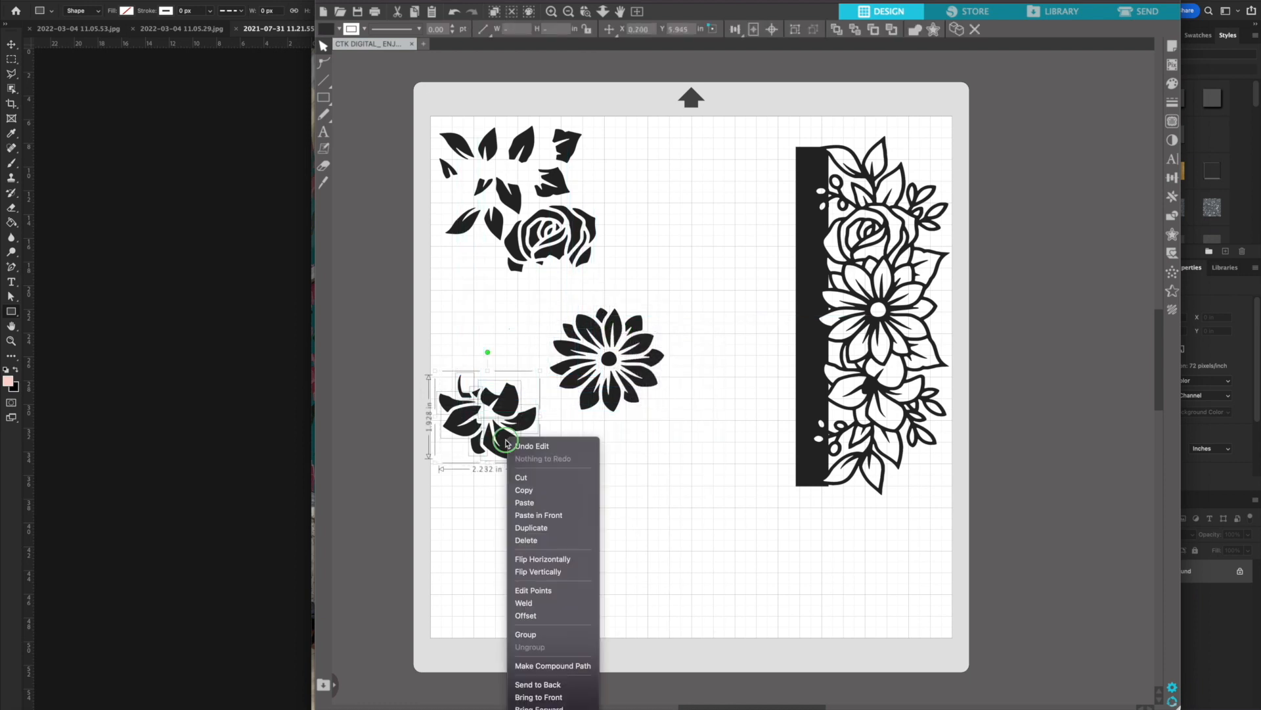
pyautogui.click(578, 666)
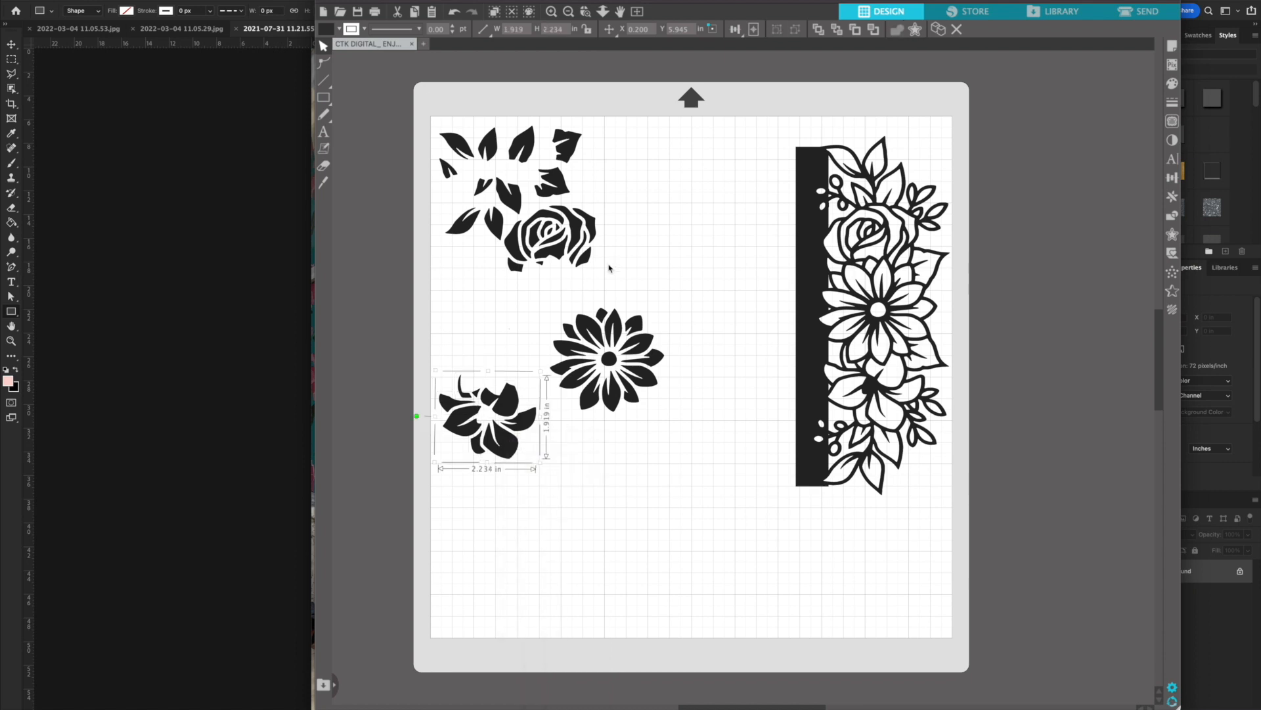
# Arrange the daisy and rose along the page's top with the lily below the rose, and move the floral border off the page
pyautogui.moveTo(604, 280); pyautogui.dragTo(504, 207)
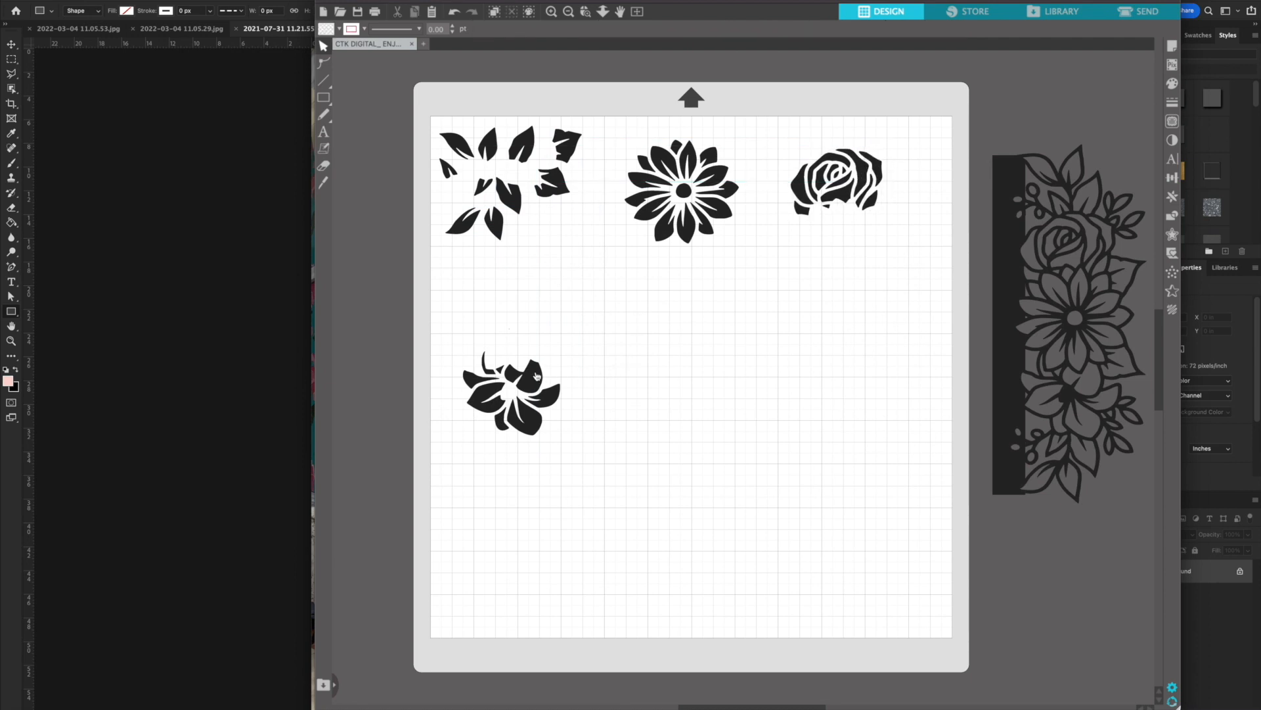
pyautogui.moveTo(536, 376); pyautogui.dragTo(864, 289)
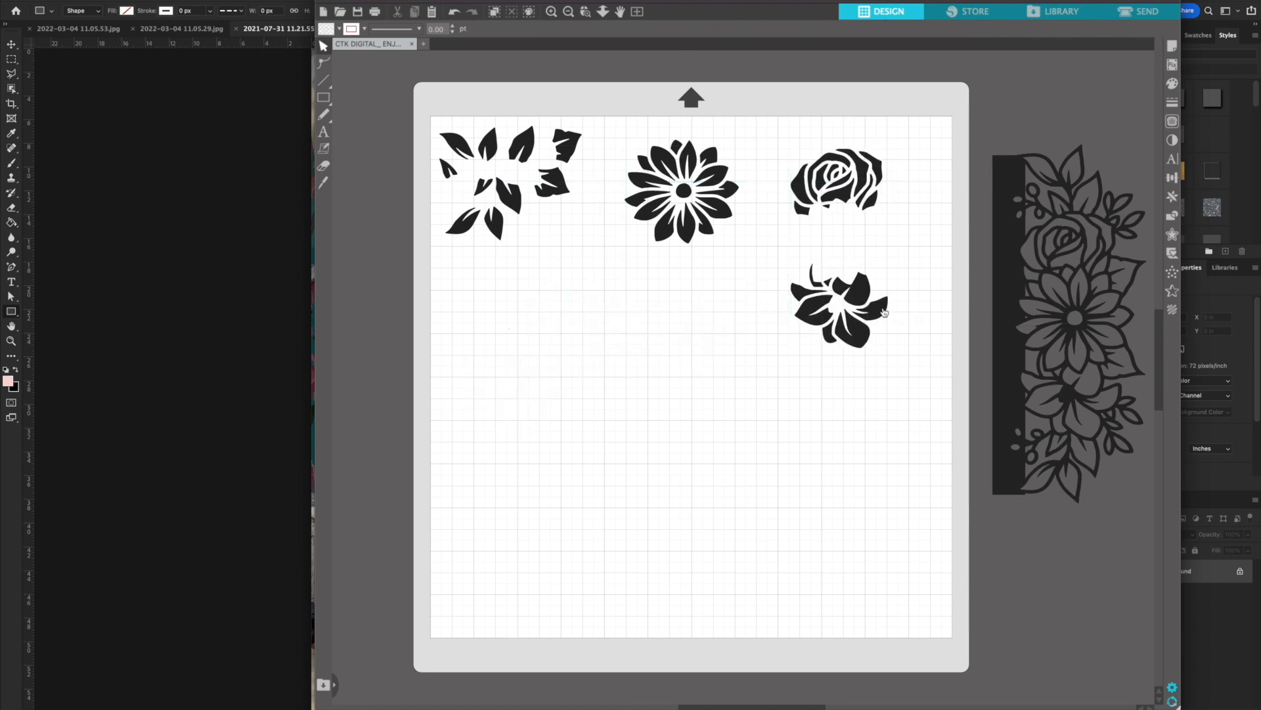
# Spread the separated leaves apart into two loose columns along the page's left edge so that none of them touch
pyautogui.moveTo(912, 365); pyautogui.dragTo(423, 119)
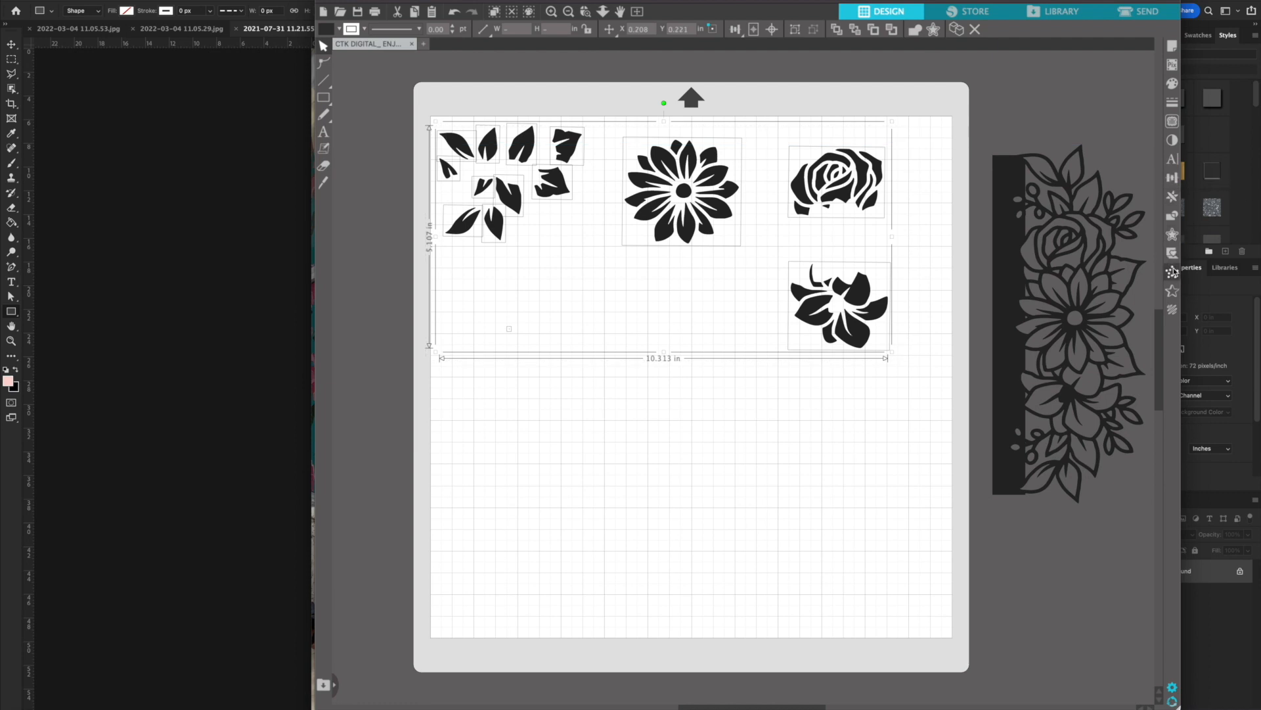
pyautogui.click(660, 263)
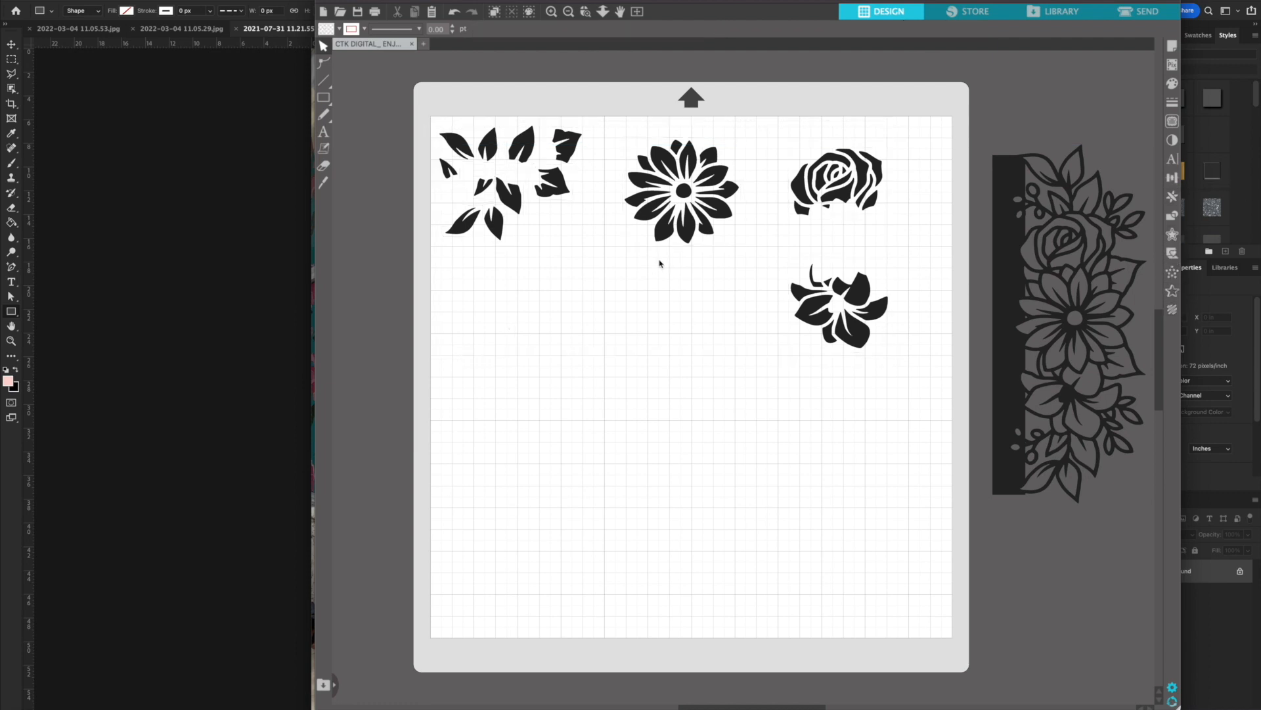
pyautogui.click(482, 219)
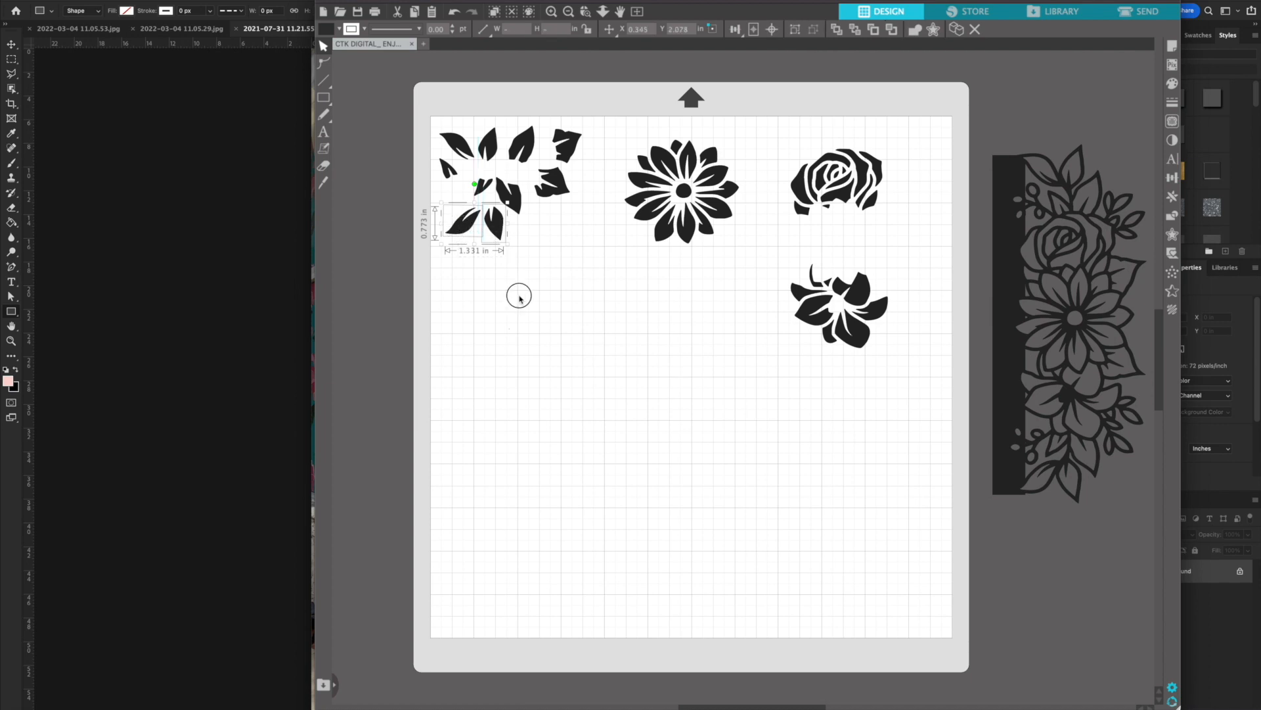
pyautogui.moveTo(494, 226); pyautogui.dragTo(458, 272)
pyautogui.moveTo(504, 209); pyautogui.dragTo(453, 334)
pyautogui.click(555, 190)
pyautogui.moveTo(555, 190); pyautogui.dragTo(527, 231)
pyautogui.moveTo(564, 158); pyautogui.dragTo(518, 289)
pyautogui.moveTo(529, 143); pyautogui.dragTo(467, 146)
pyautogui.moveTo(537, 236); pyautogui.dragTo(501, 275)
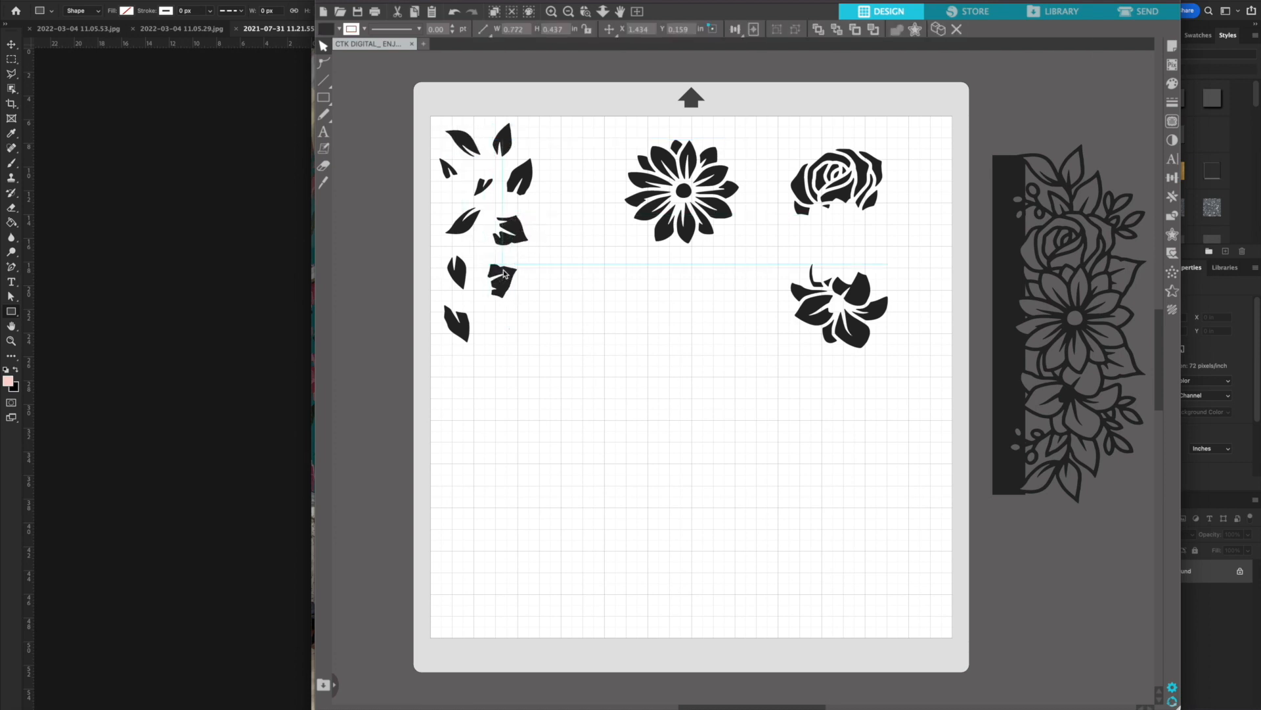
# Create an outer offset of 0.050 in with rounded corners around all separated leaves
pyautogui.moveTo(560, 338); pyautogui.dragTo(428, 127)
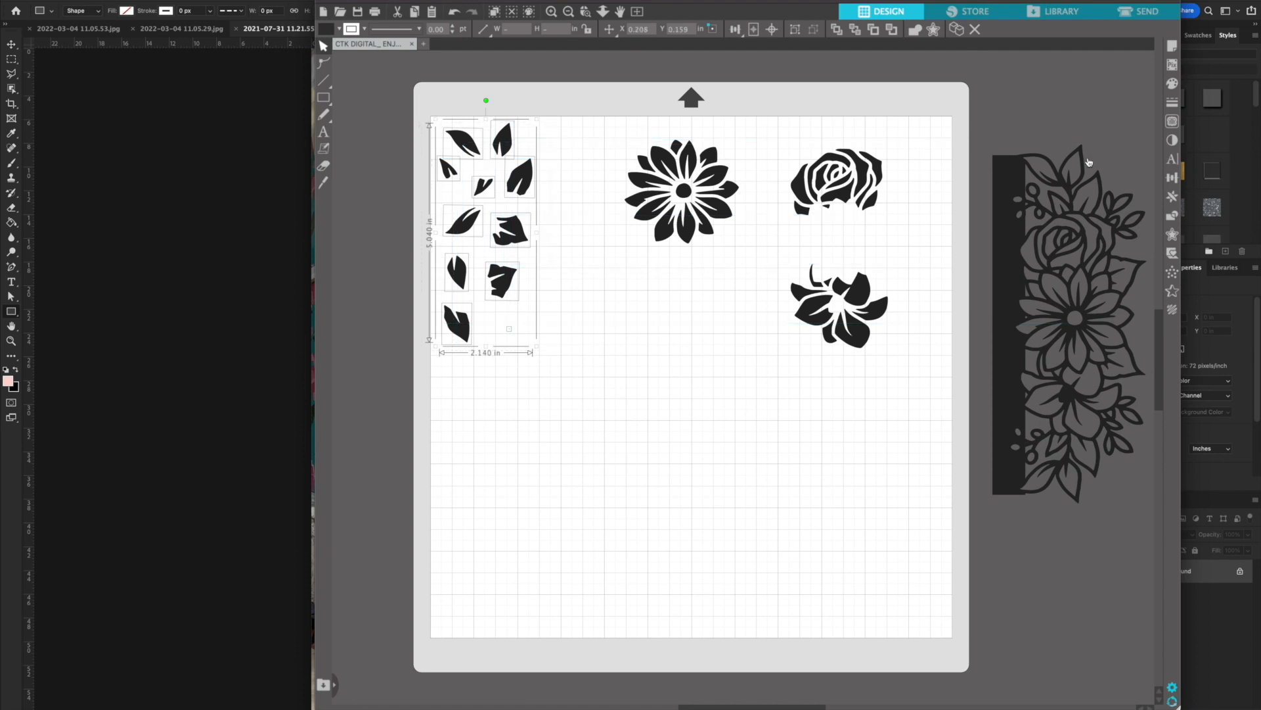
pyautogui.click(1172, 236)
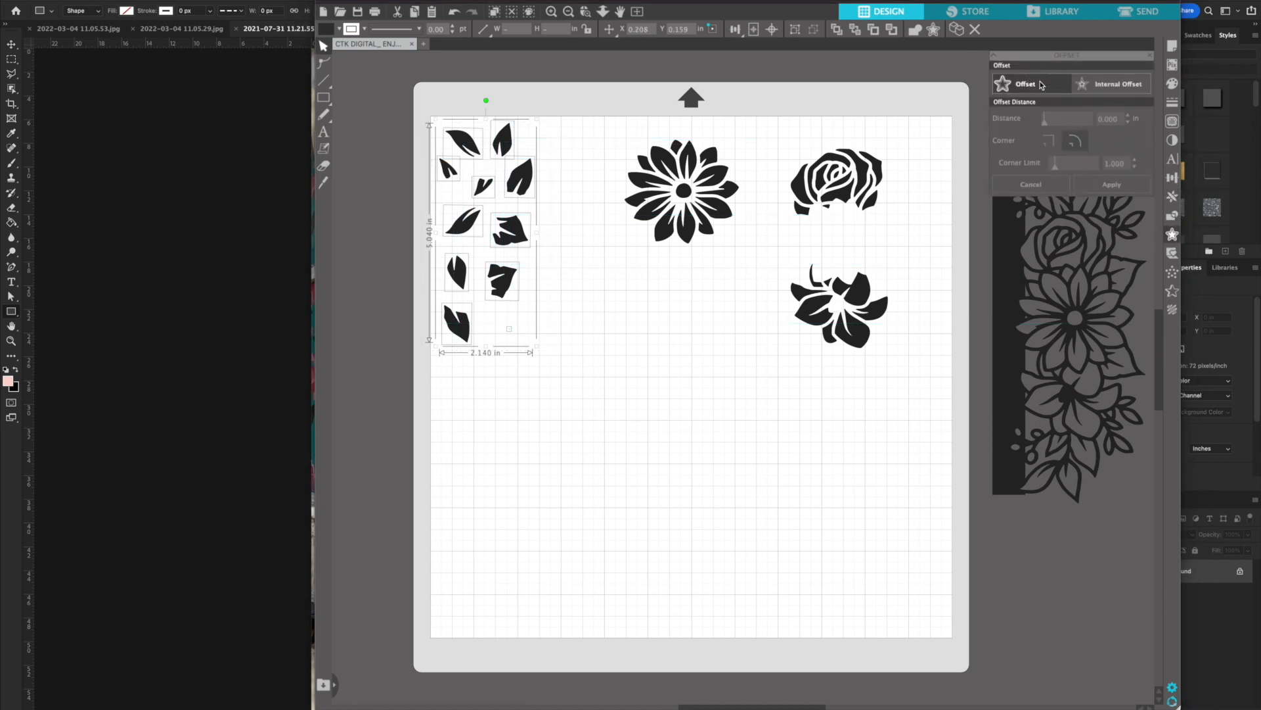
pyautogui.click(1040, 85)
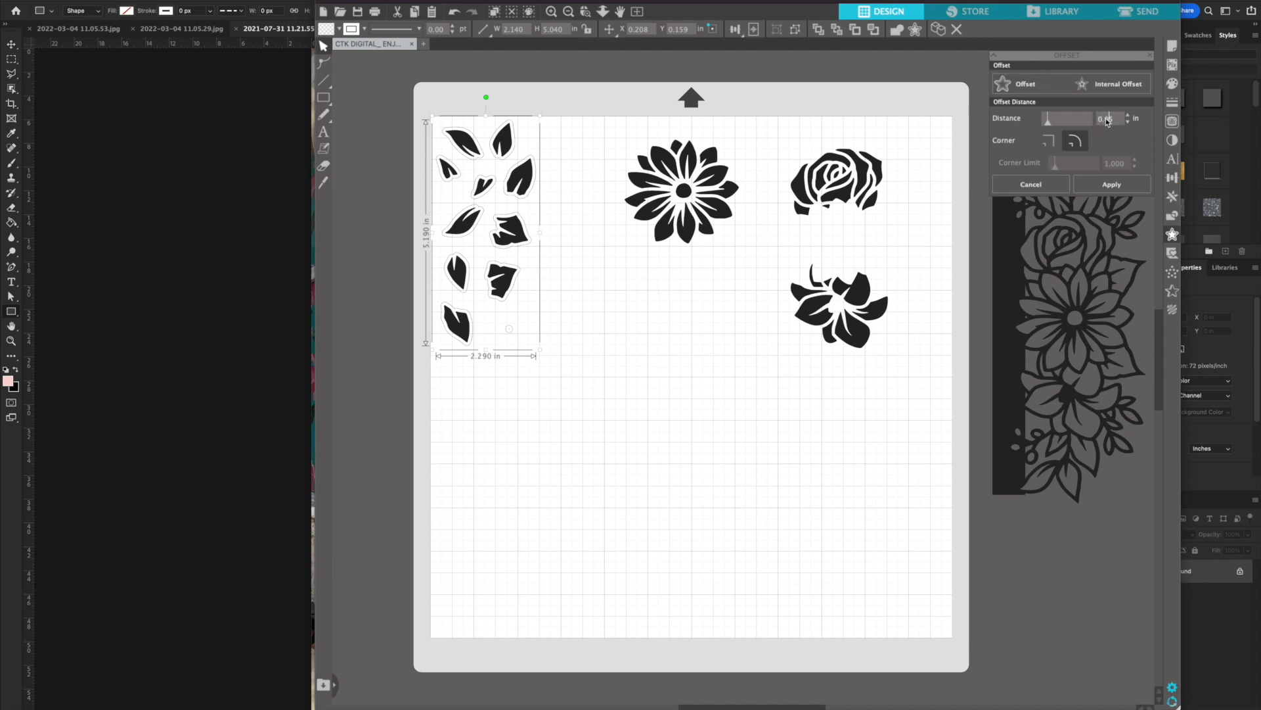
pyautogui.press('Return')
pyautogui.click(698, 326)
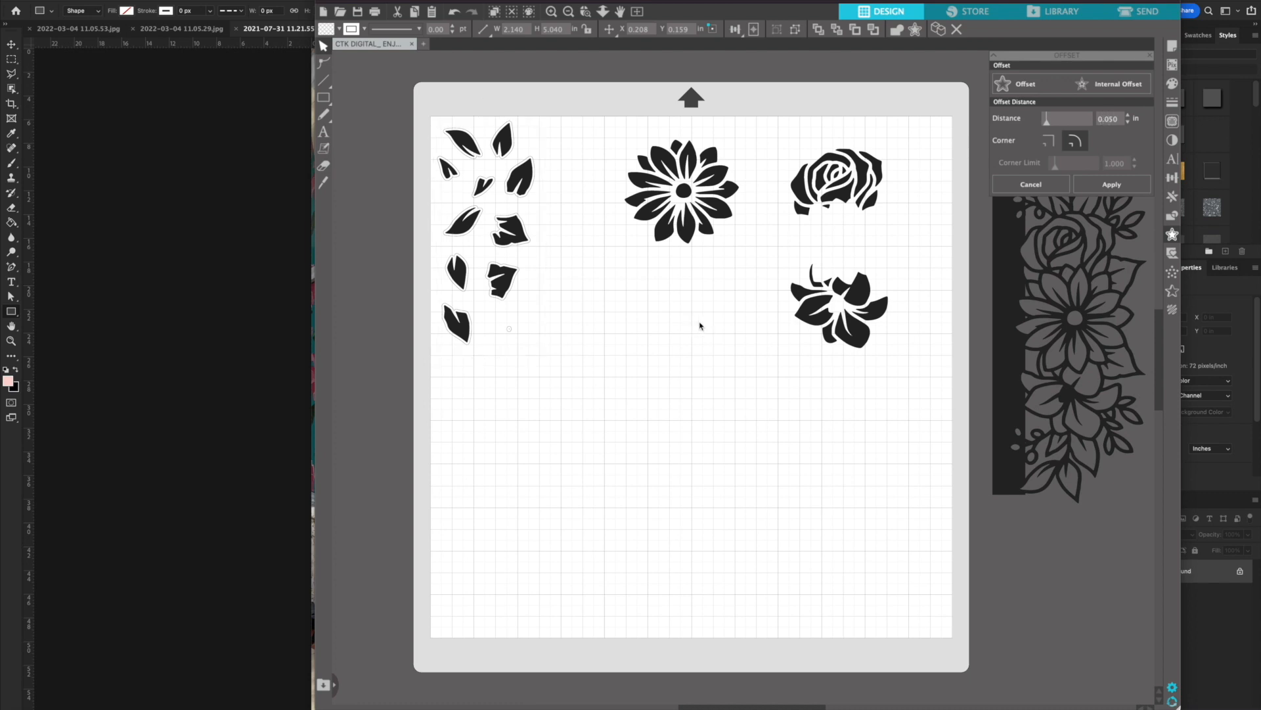
# Create outer offsets around the daisy, rose and lily, and delete the original filled flowers
pyautogui.moveTo(647, 127); pyautogui.dragTo(891, 351)
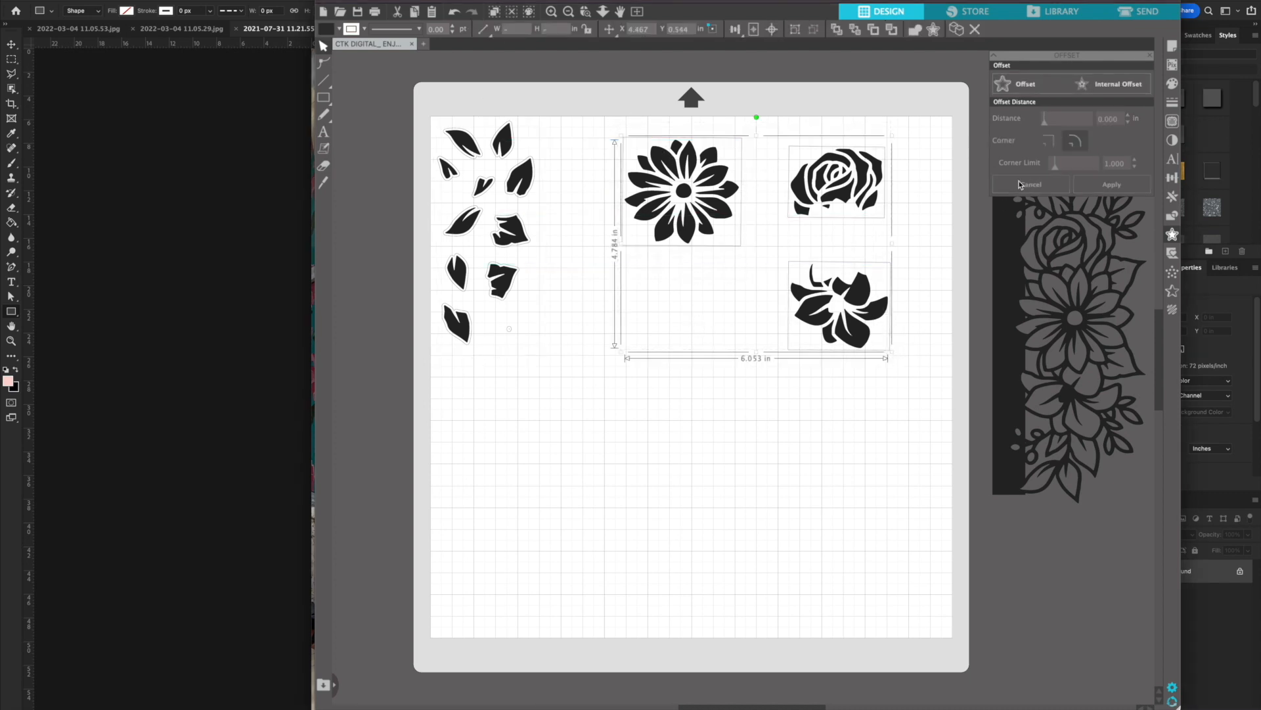
pyautogui.click(1027, 84)
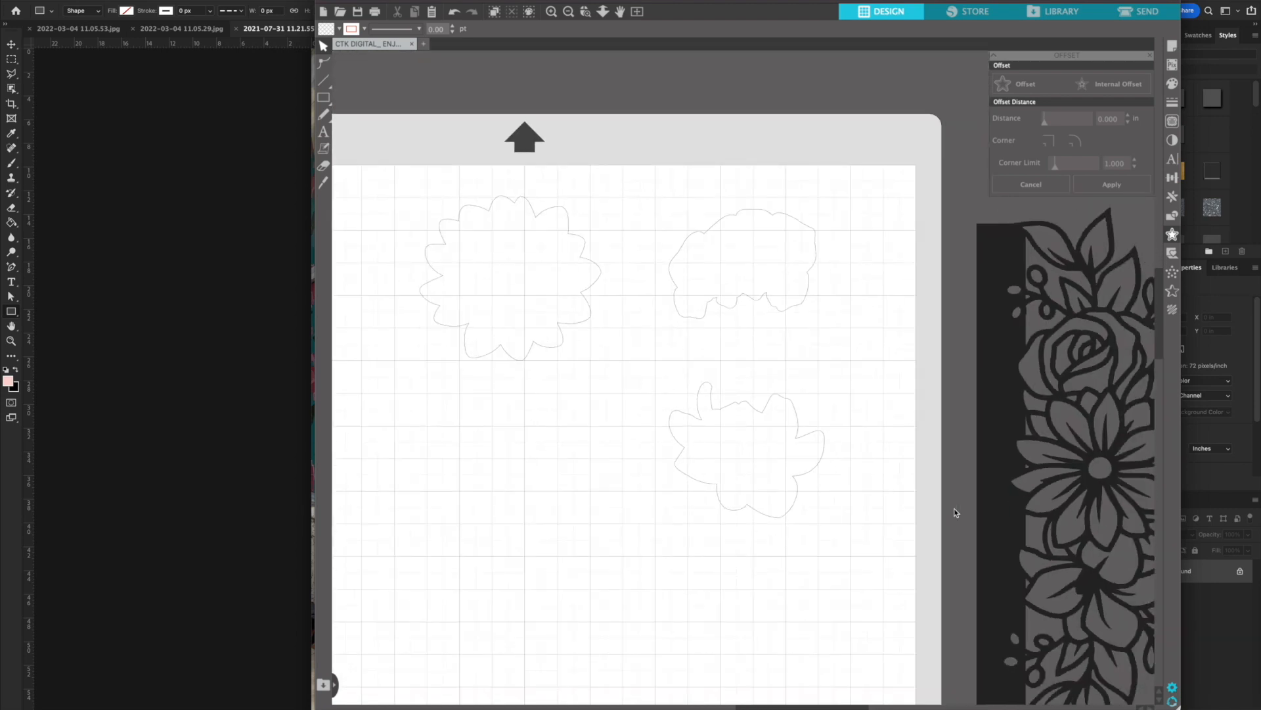
# Delete all original filled leaf shapes, keeping only their offset outlines
pyautogui.hscroll(-6, 956, 513)
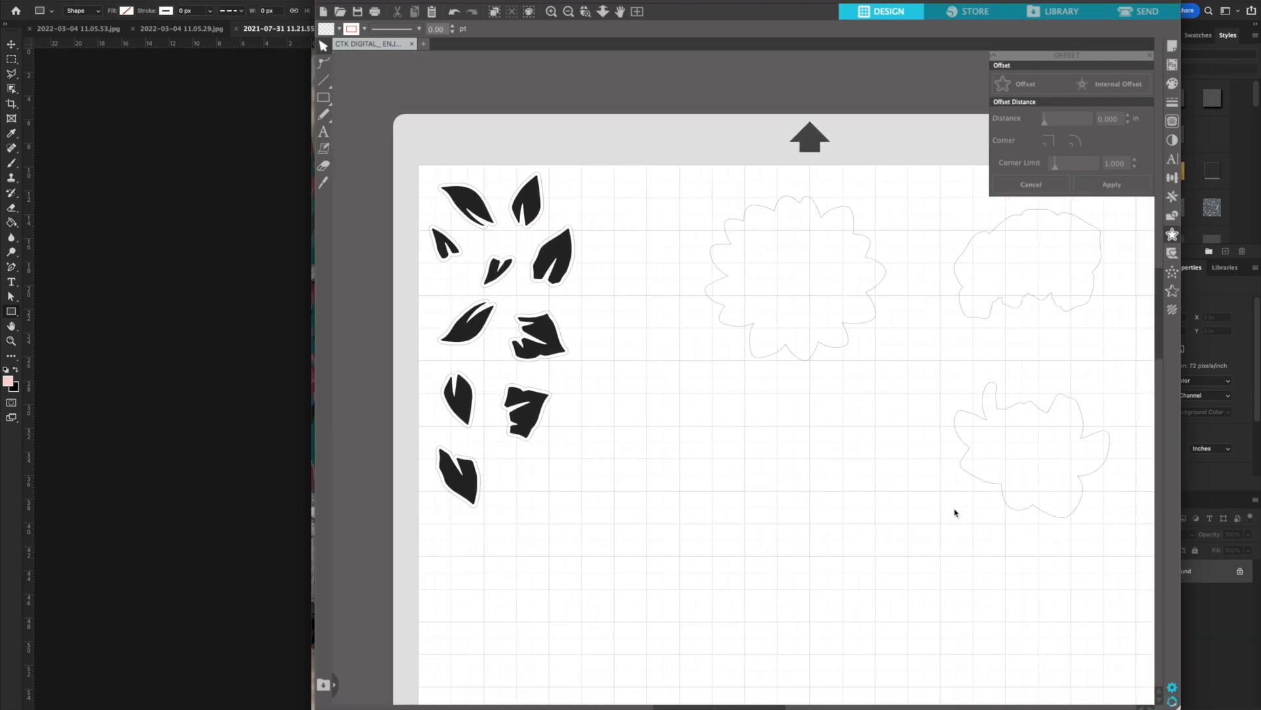
pyautogui.click(636, 336)
pyautogui.keyDown('shift'); pyautogui.click(617, 411); pyautogui.keyUp('shift')
pyautogui.keyDown('shift'); pyautogui.click(559, 402); pyautogui.keyUp('shift')
pyautogui.keyDown('shift'); pyautogui.click(567, 332); pyautogui.keyUp('shift')
pyautogui.keyDown('shift'); pyautogui.click(645, 258); pyautogui.keyUp('shift')
pyautogui.keyDown('shift'); pyautogui.click(589, 276); pyautogui.keyUp('shift')
pyautogui.keyDown('shift'); pyautogui.click(610, 194); pyautogui.keyUp('shift')
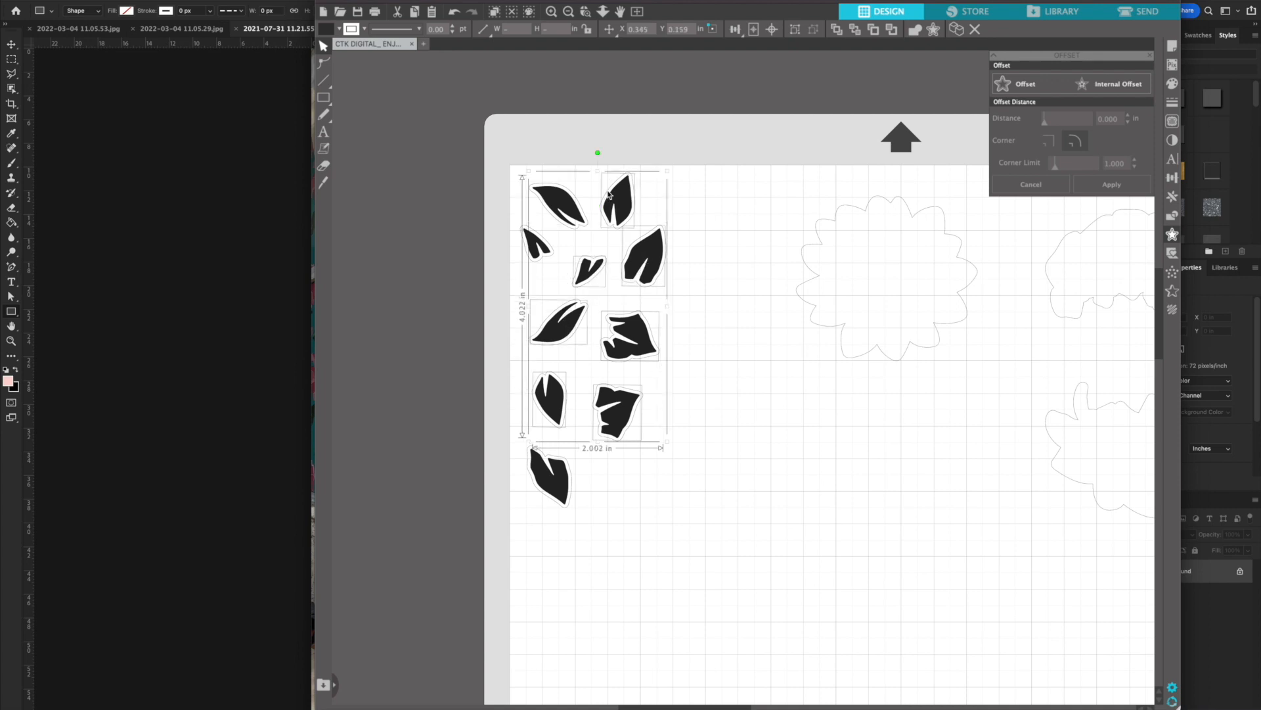
pyautogui.keyDown('shift'); pyautogui.click(560, 202); pyautogui.keyUp('shift')
pyautogui.keyDown('shift'); pyautogui.click(540, 248); pyautogui.keyUp('shift')
pyautogui.keyDown('shift'); pyautogui.click(554, 486); pyautogui.keyUp('shift')
pyautogui.press('Delete')
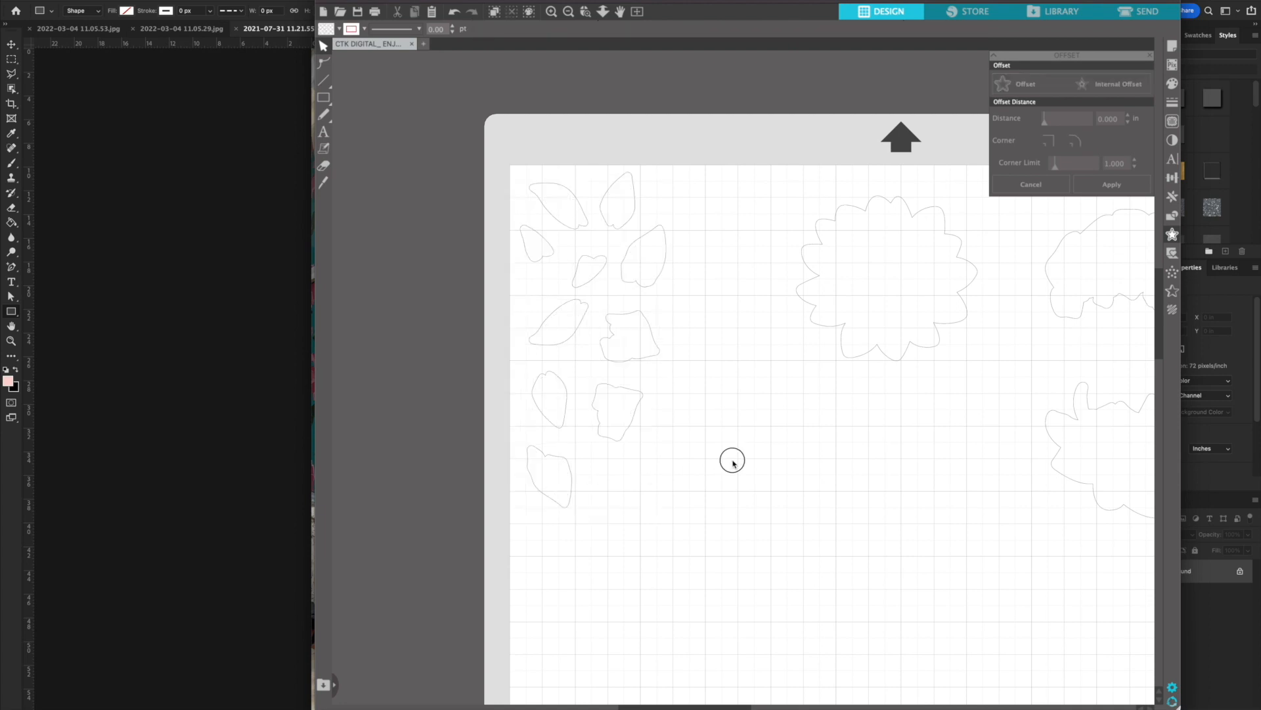
# Rearrange the leaf outlines into a compact group in the page's upper-left corner
pyautogui.moveTo(651, 345); pyautogui.dragTo(716, 203)
pyautogui.moveTo(579, 327); pyautogui.dragTo(724, 262)
pyautogui.moveTo(546, 391); pyautogui.dragTo(560, 305)
pyautogui.moveTo(619, 395); pyautogui.dragTo(614, 302)
pyautogui.click(620, 412)
pyautogui.moveTo(565, 462); pyautogui.dragTo(697, 315)
pyautogui.click(694, 331)
# Tighten the top row by moving the daisy and rose outlines closer to the leaf outlines
pyautogui.scroll(1, 693, 331)
pyautogui.hscroll(2, 749, 335)
pyautogui.moveTo(793, 328); pyautogui.dragTo(755, 300)
pyautogui.click(758, 315)
pyautogui.hscroll(10, 757, 315)
pyautogui.click(576, 280)
pyautogui.moveTo(500, 326); pyautogui.dragTo(515, 318)
pyautogui.moveTo(768, 299); pyautogui.dragTo(741, 290)
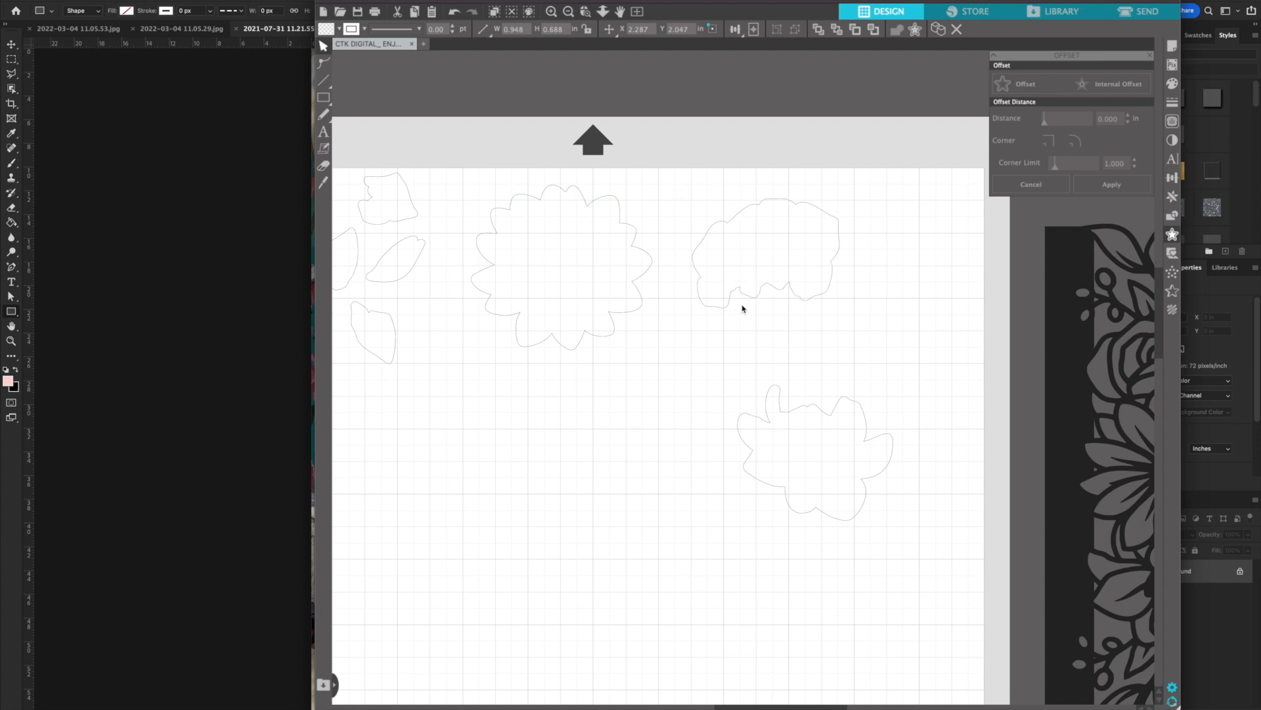
# Move the lily outline to the page's left side, below the leaf outlines
pyautogui.click(892, 467)
pyautogui.click(882, 455)
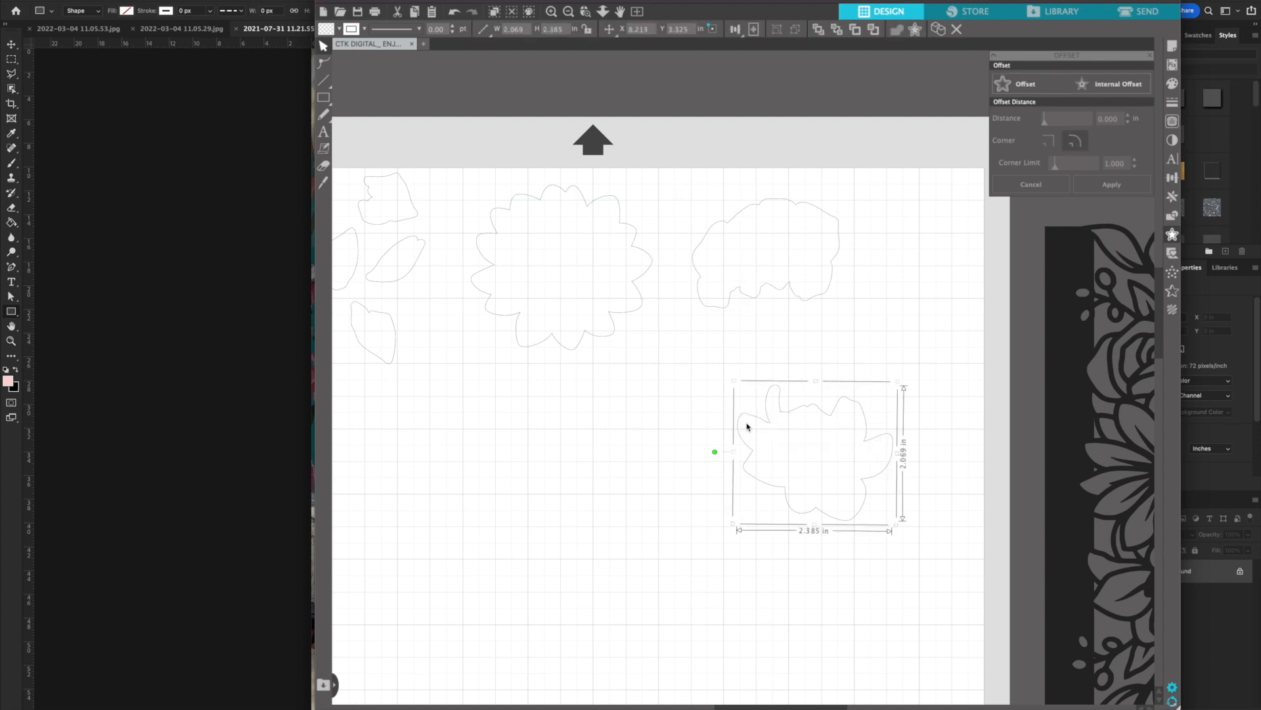
pyautogui.scroll(-3, 935, 236)
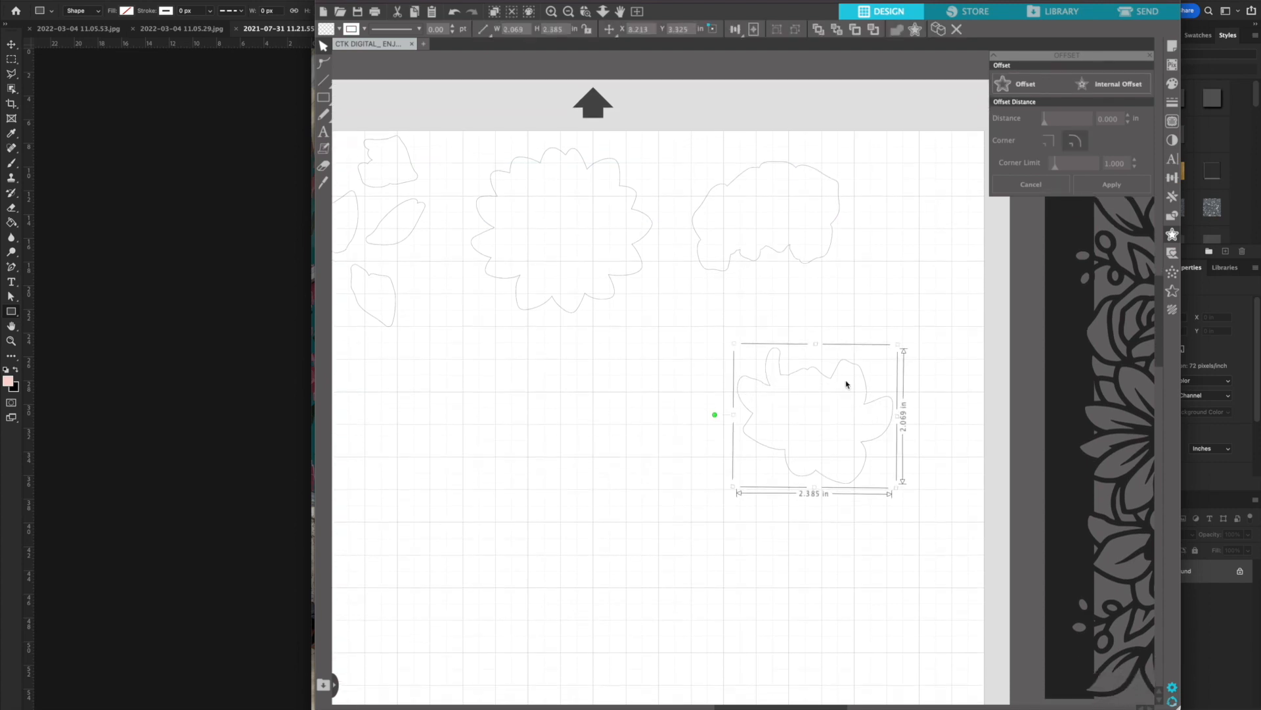
pyautogui.hscroll(-5, 853, 380)
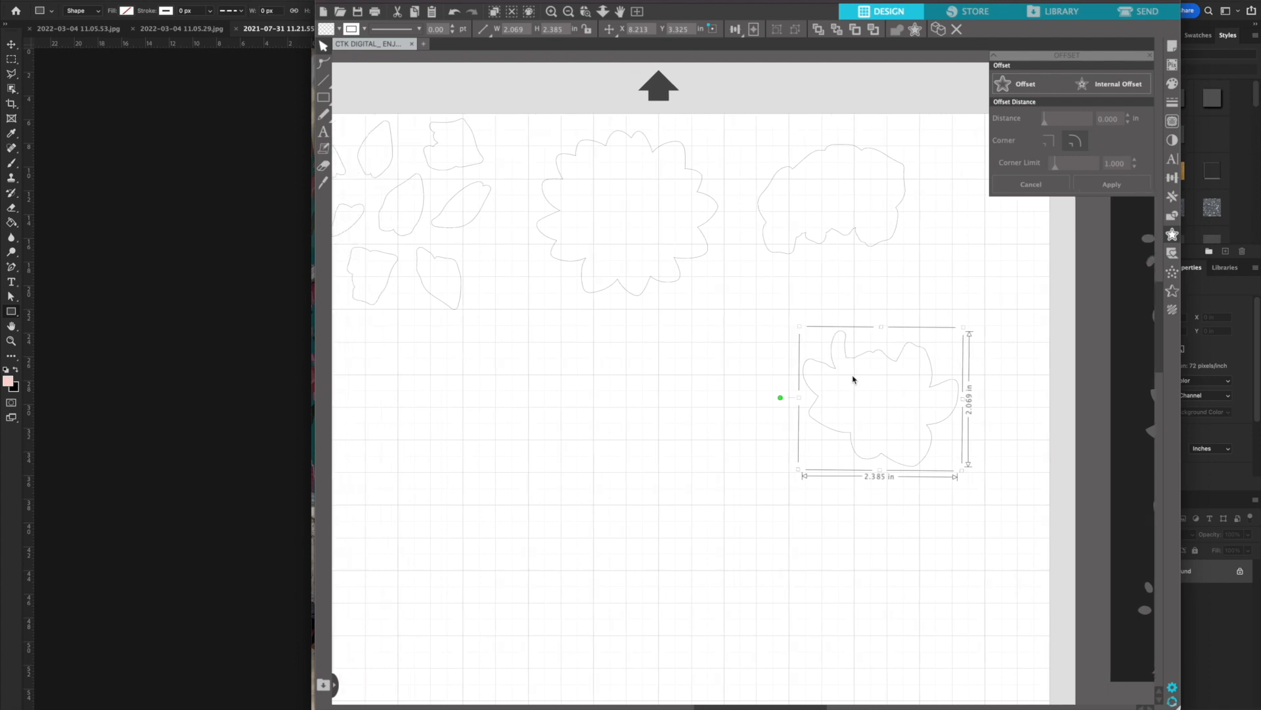
pyautogui.hscroll(-2, 853, 379)
pyautogui.moveTo(883, 394); pyautogui.dragTo(372, 424)
pyautogui.click(668, 383)
# Move the black floral border back onto the page, centred below the daisy outline and beside the lily outline
pyautogui.scroll(-3, 670, 385)
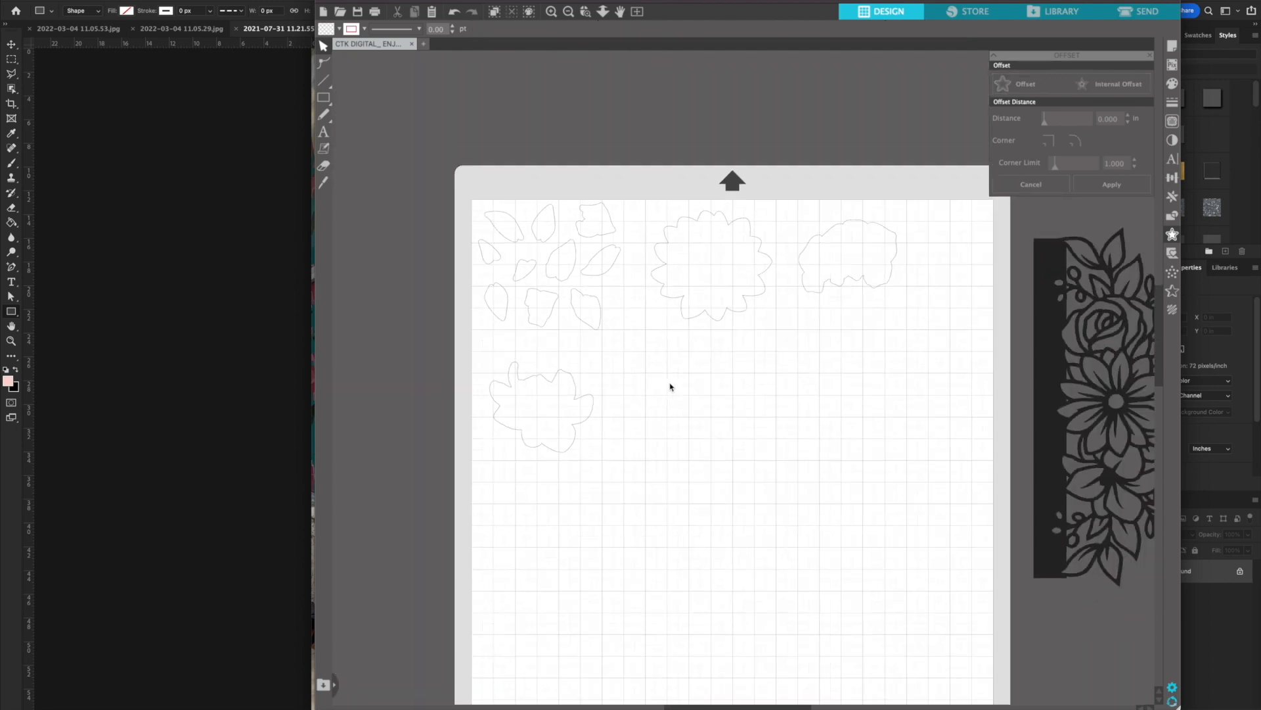
pyautogui.hscroll(4, 875, 357)
pyautogui.moveTo(992, 381); pyautogui.dragTo(631, 493)
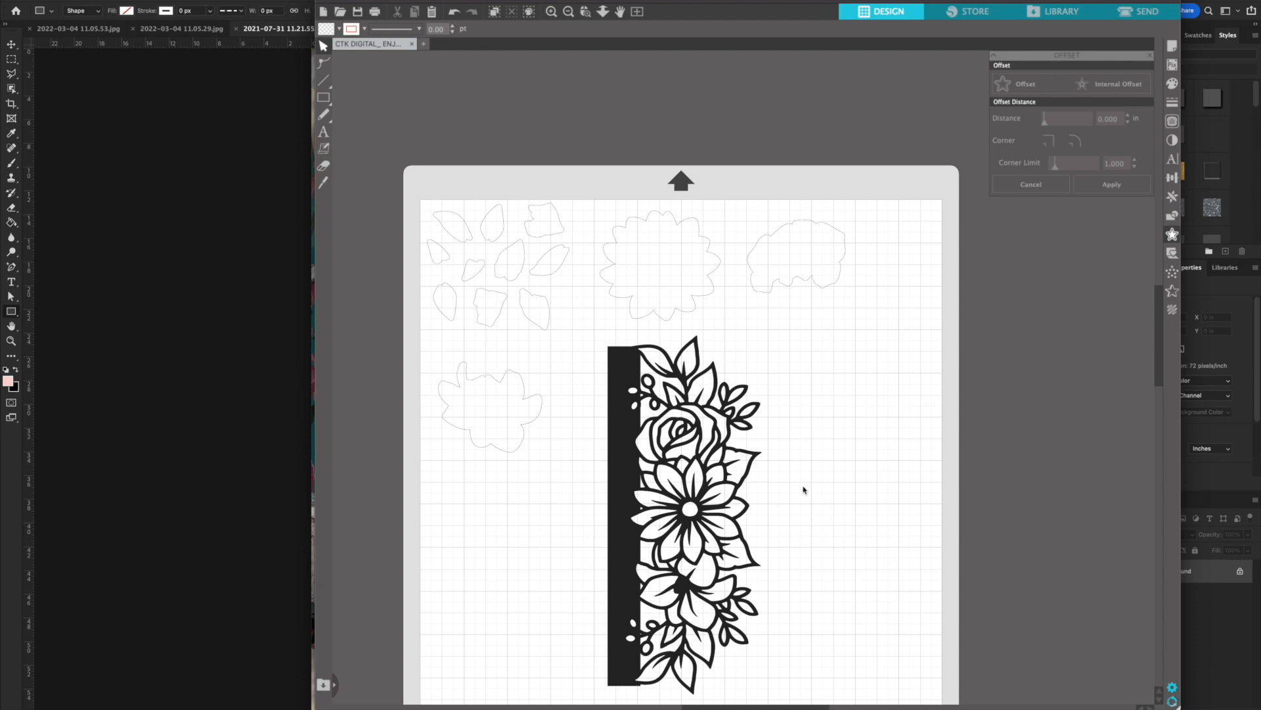
pyautogui.moveTo(613, 440); pyautogui.dragTo(615, 445)
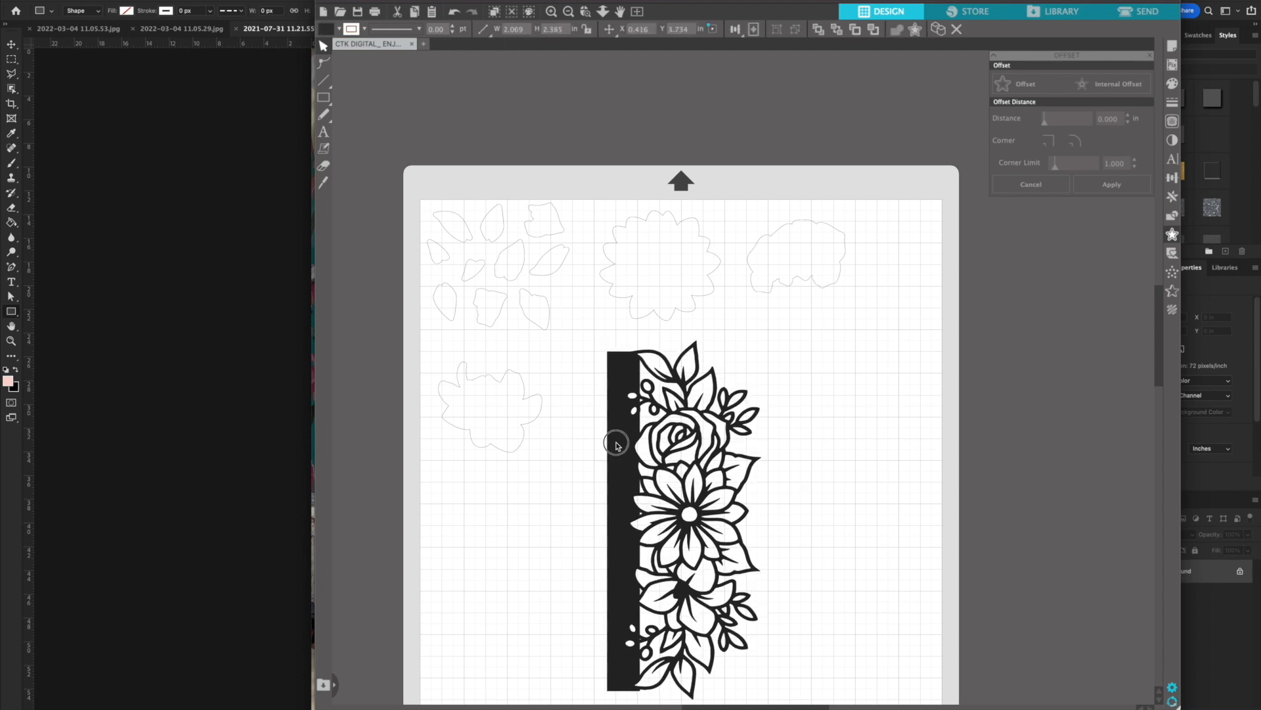
pyautogui.scroll(-3, 863, 444)
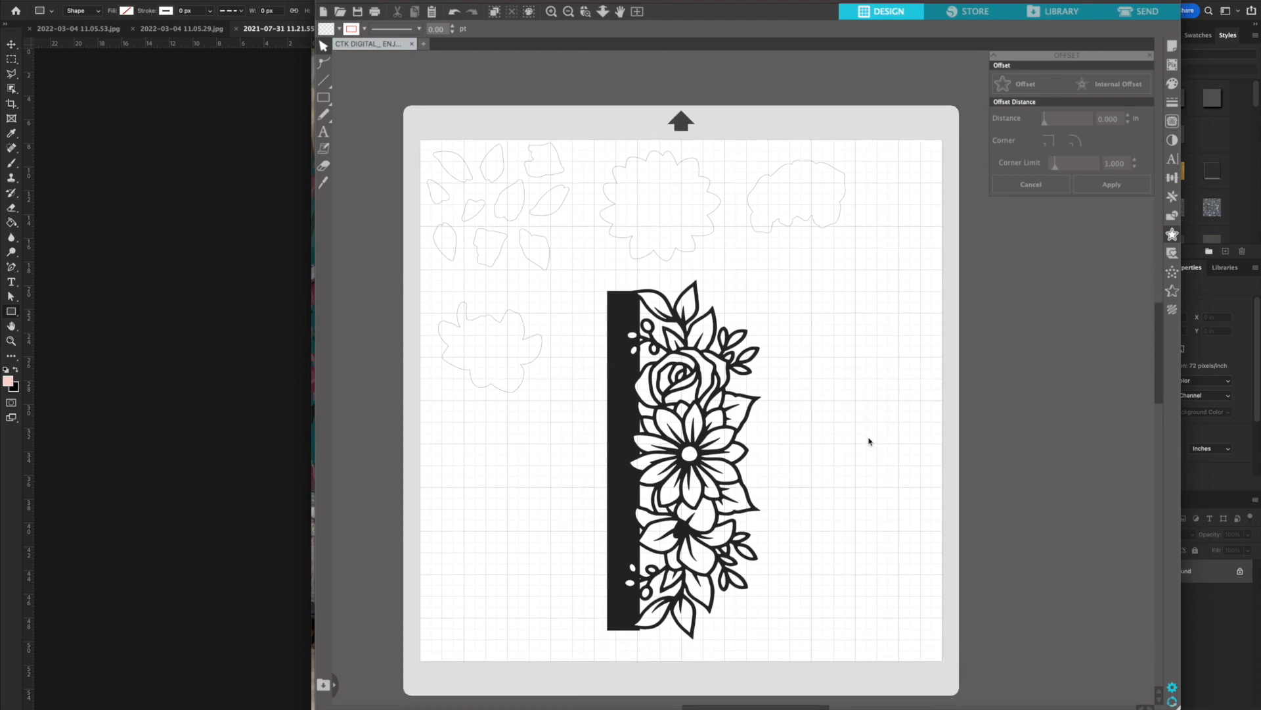